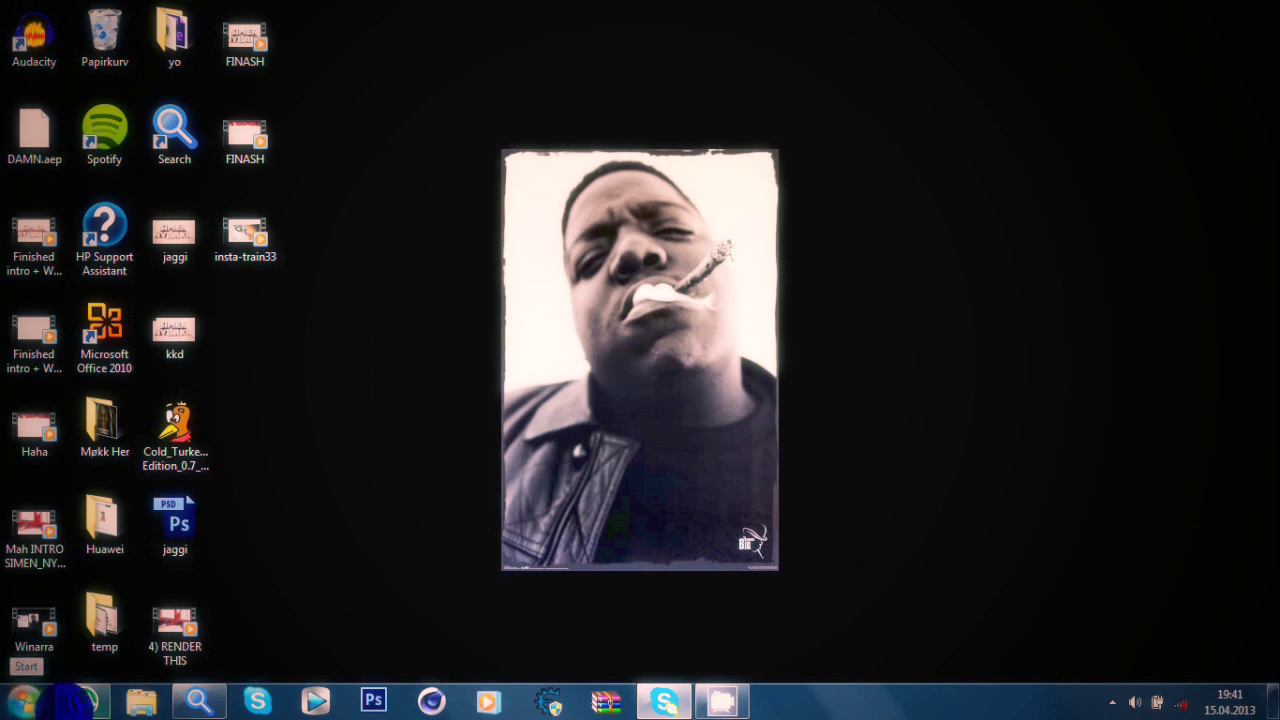
- Switch to µTorrent and open the downloaded Adobe After Effects CS6 folder in Nedlastinger
left_click(193, 700)
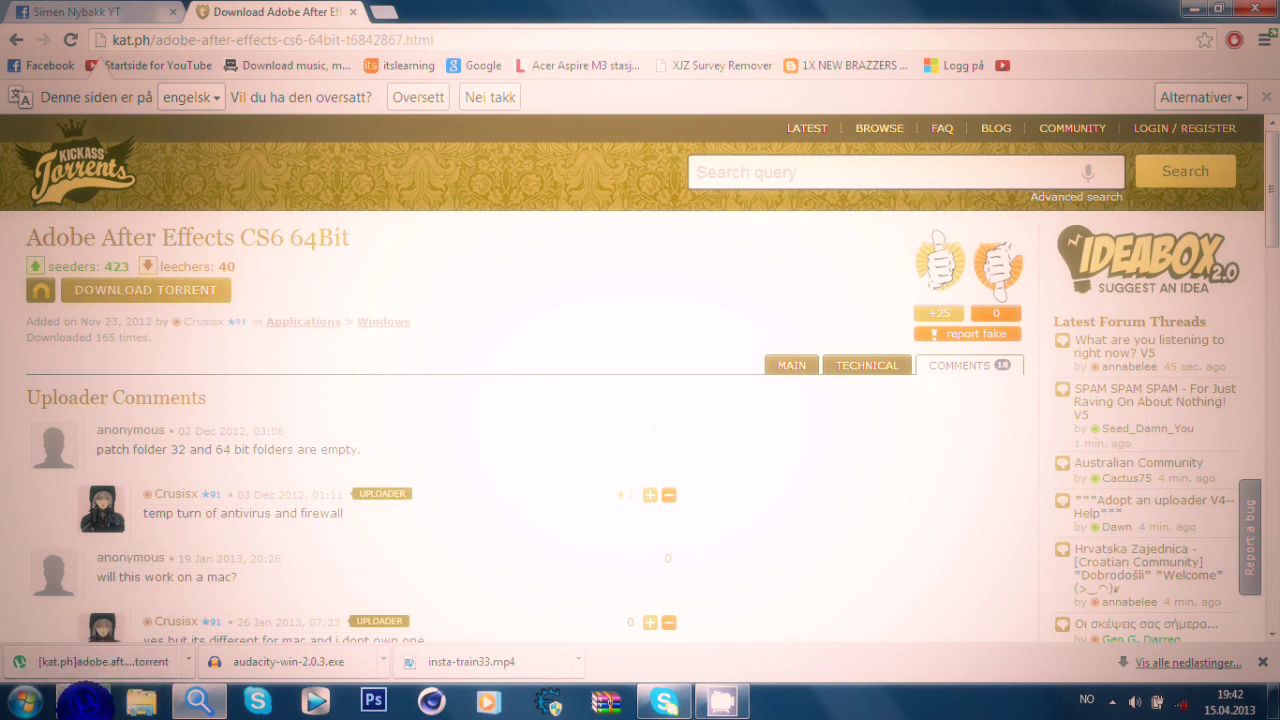
left_click(84, 700)
left_click(250, 178)
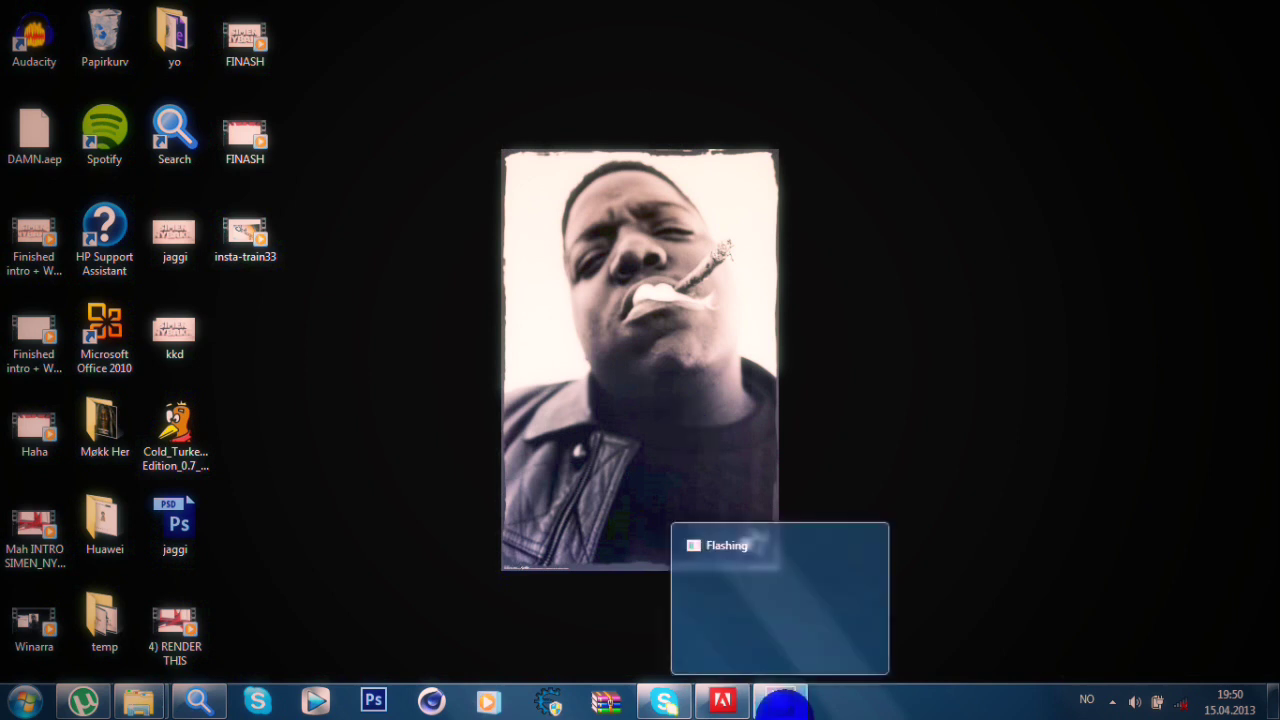
right_click(783, 705)
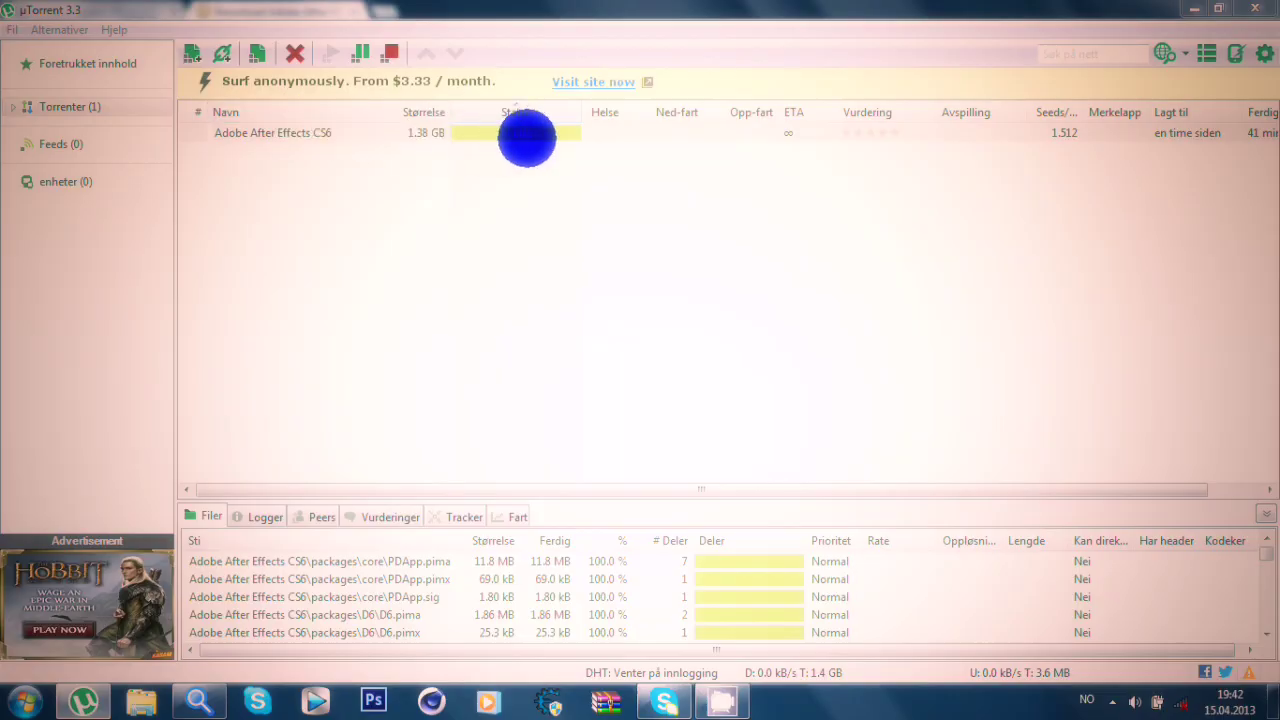
double_click(286, 133)
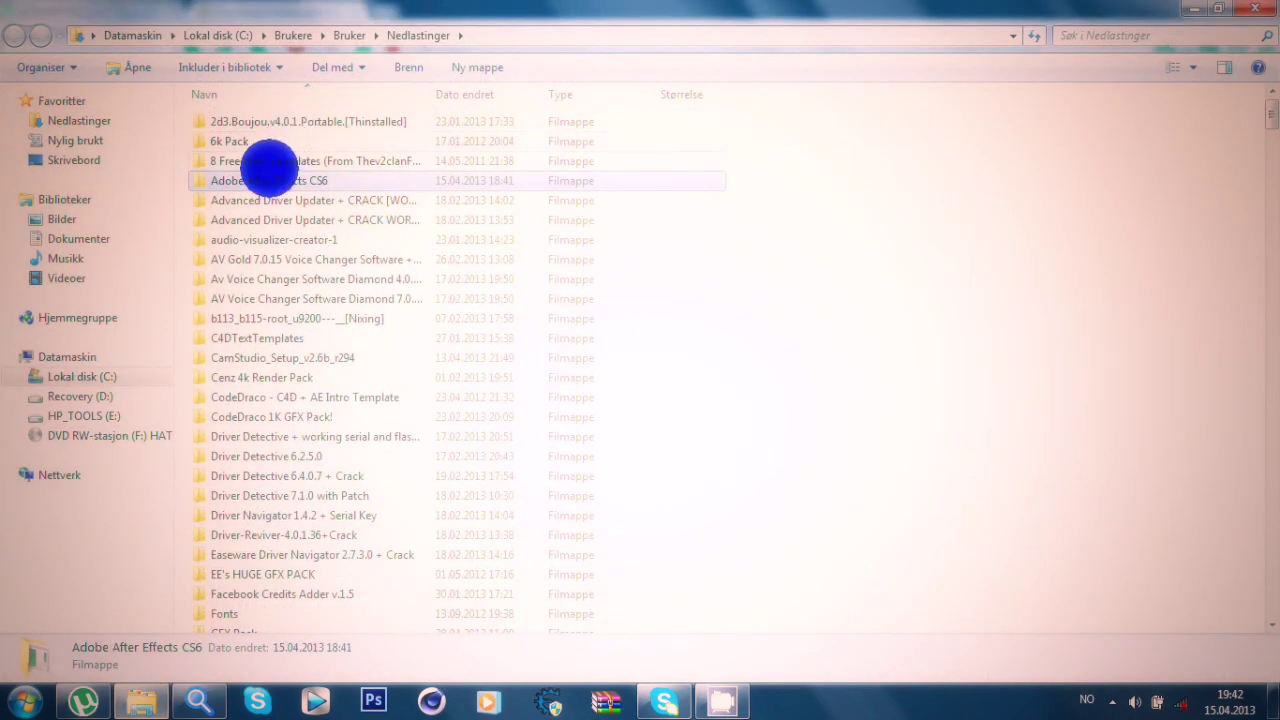
double_click(252, 178)
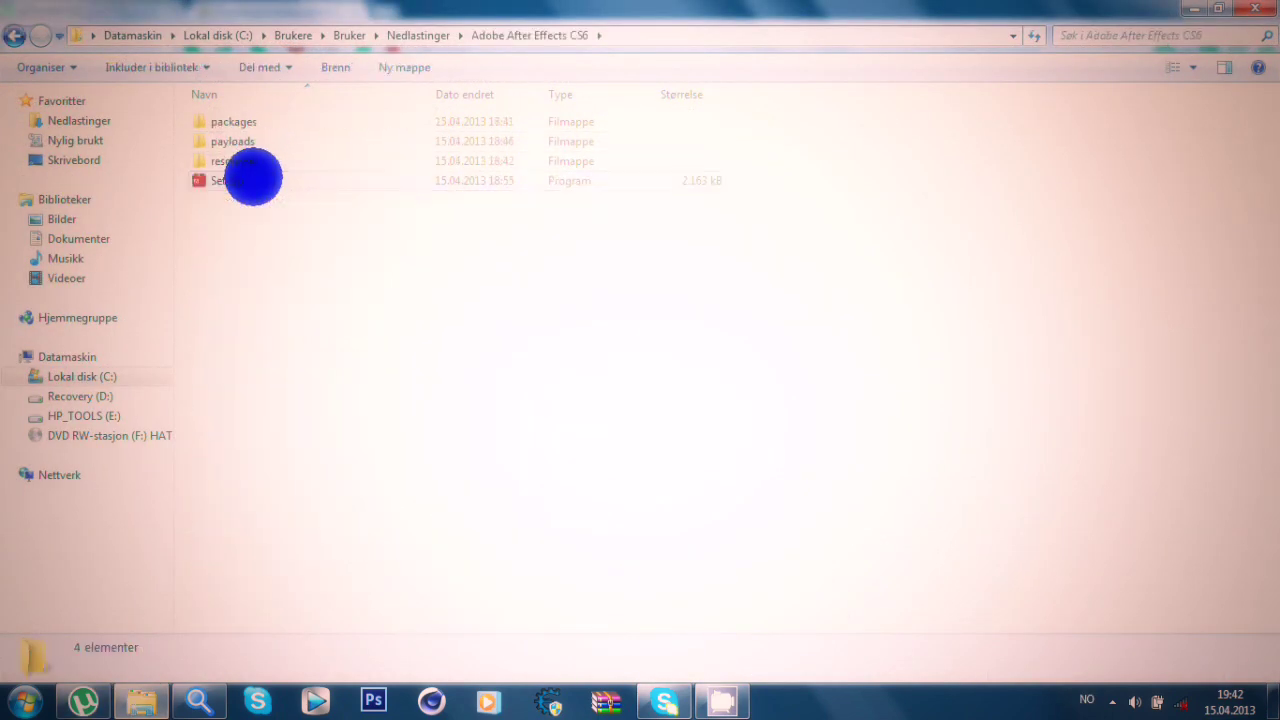
- Run the Set-up program, allow it past the security warning and ignore the installer's pending-restart problem
left_click(253, 178)
double_click(253, 178)
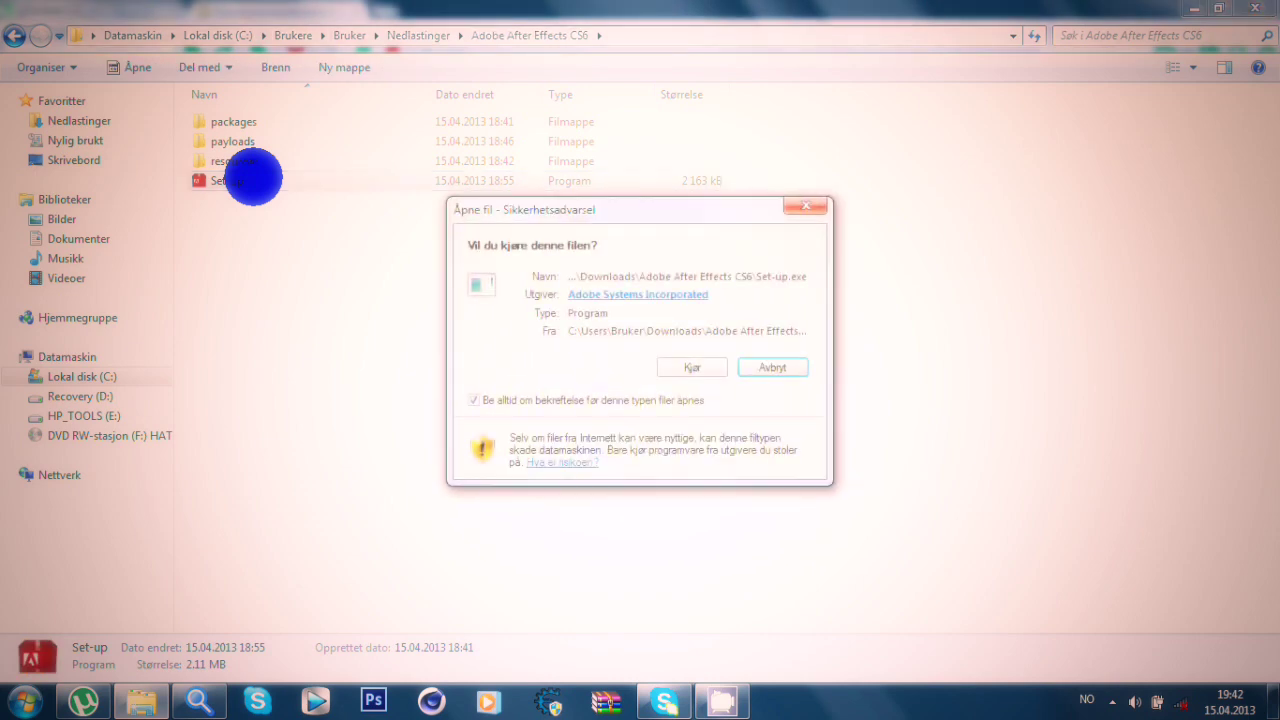
left_click(675, 368)
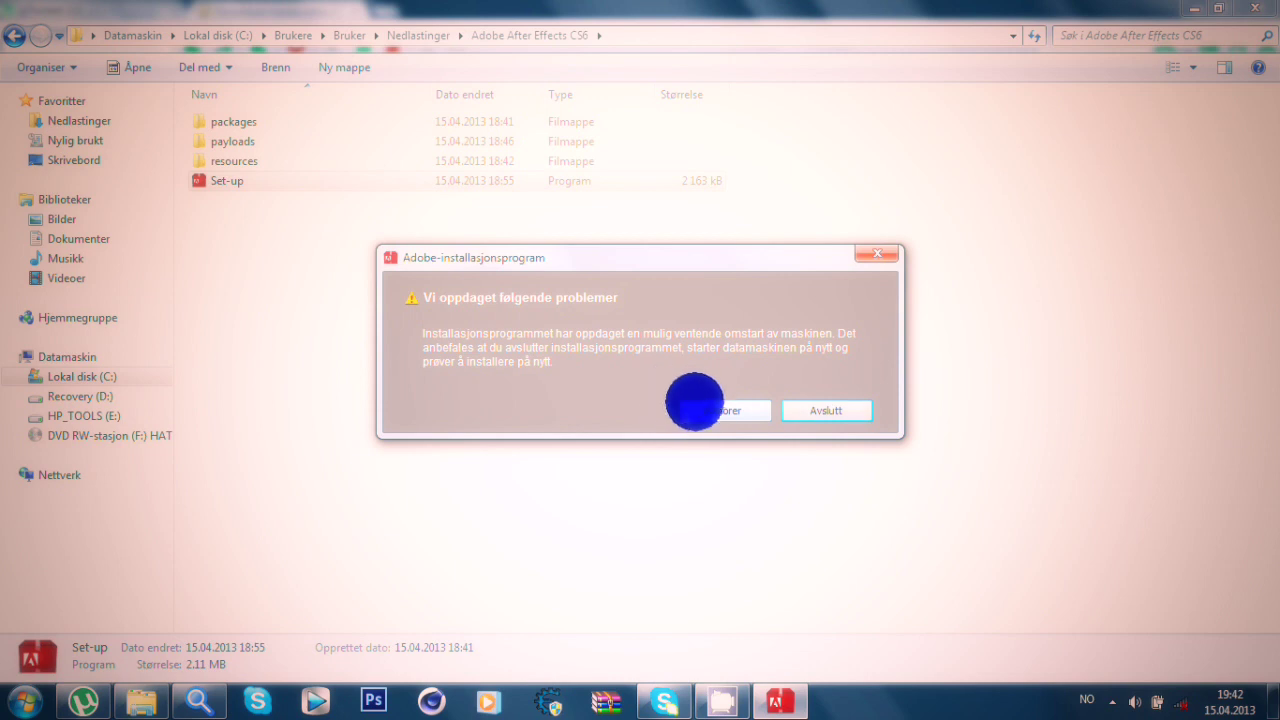
left_click(707, 405)
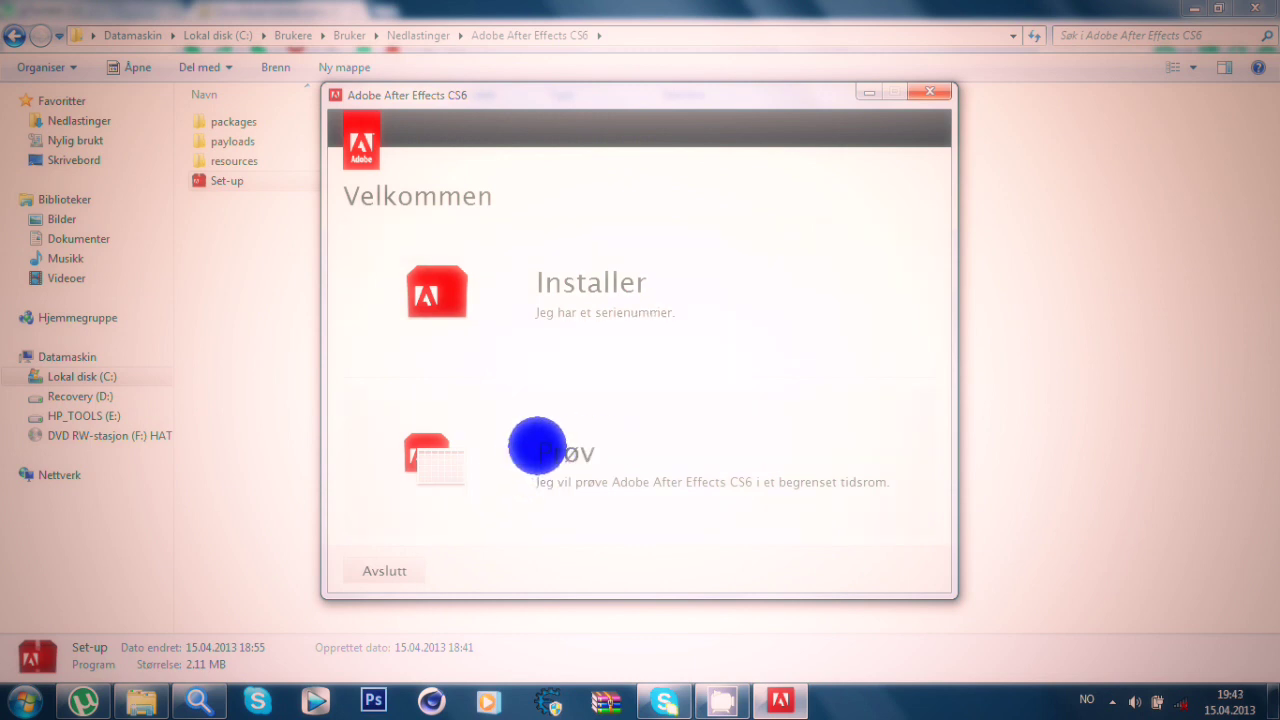
- Choose the trial installation, accept the licence agreement and show the Adobe After Effects CS6 component options
left_click(574, 454)
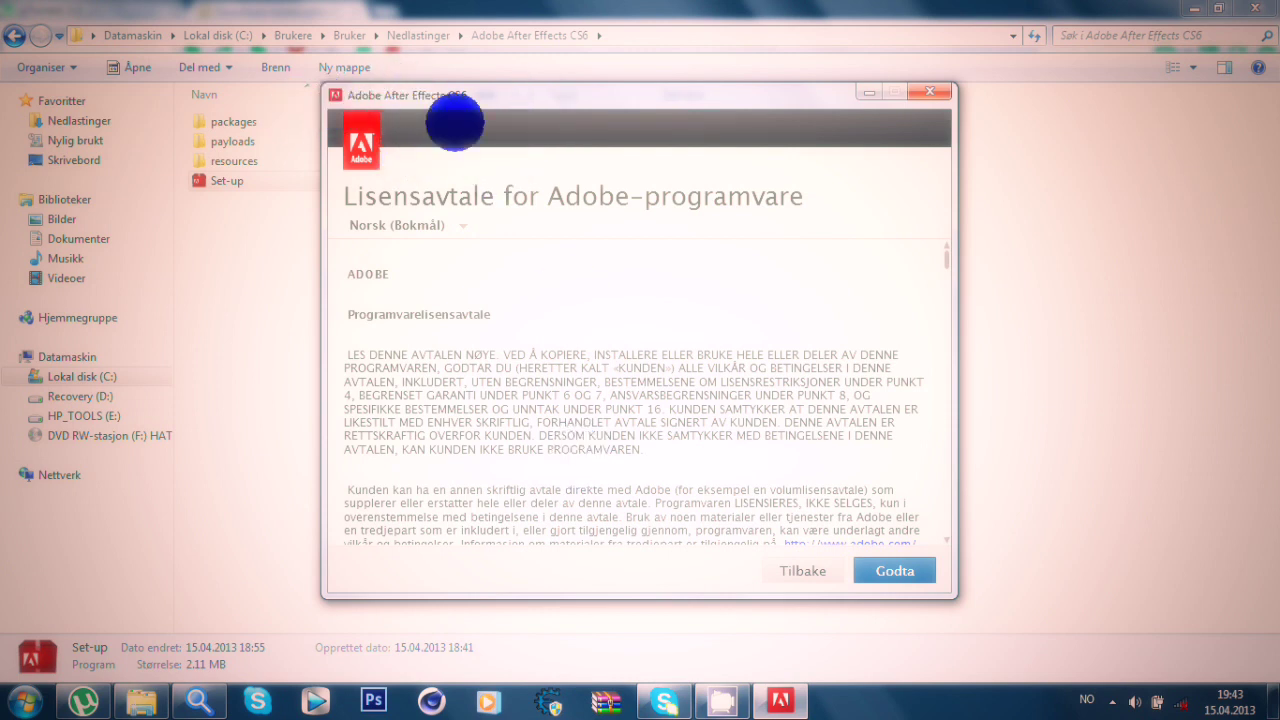
left_click(890, 566)
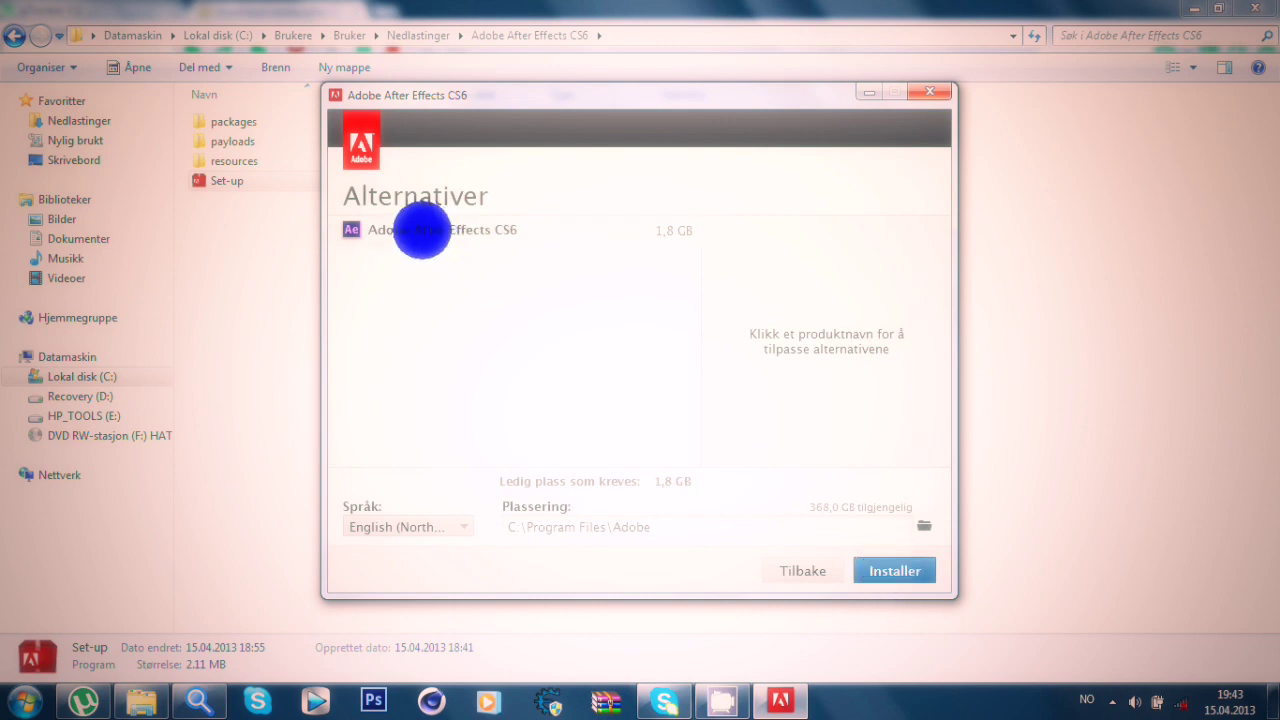
left_click(421, 229)
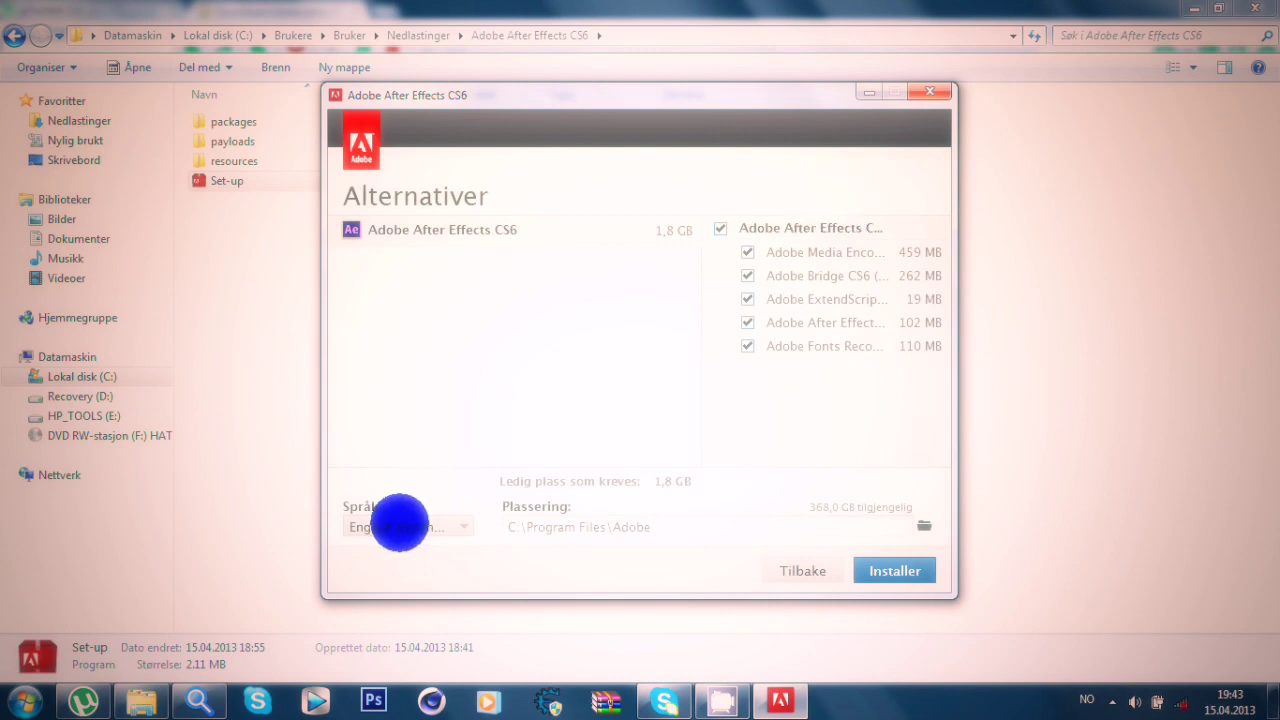
- Keep English (North America) as the language, install Adobe After Effects CS6 and close the finished installer
left_click(396, 524)
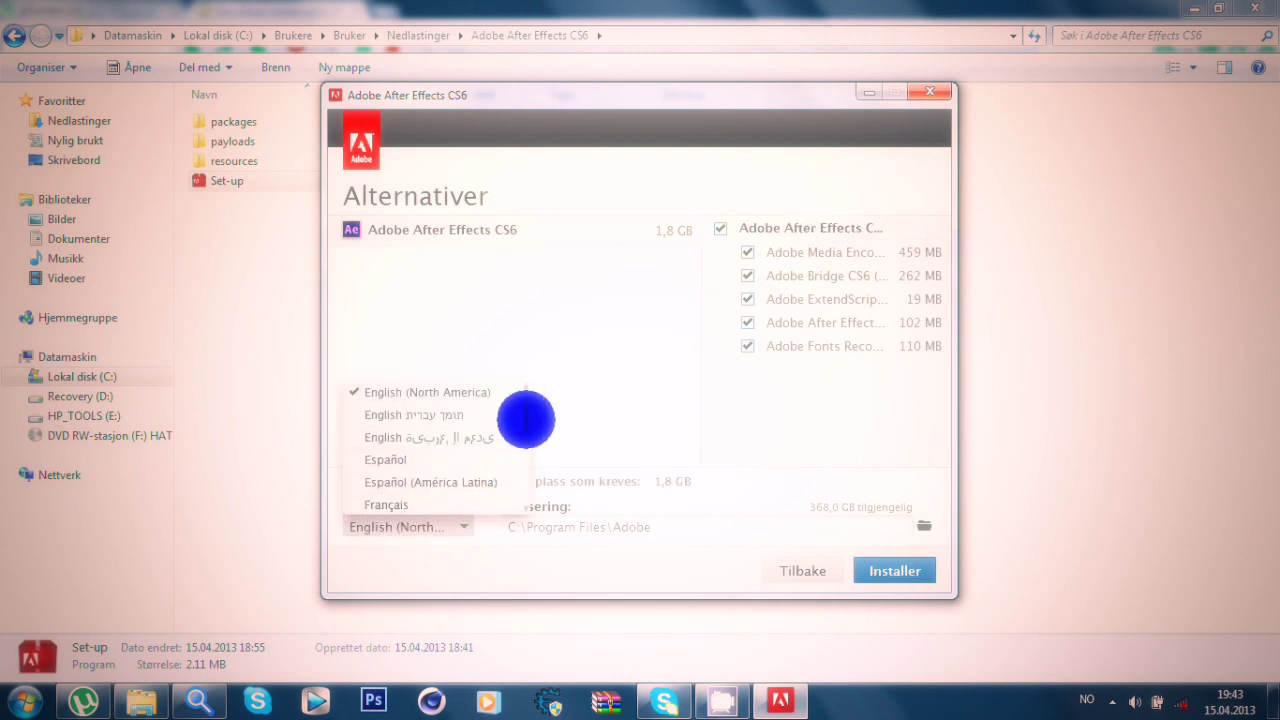
mouse_move(523, 420)
left_mouse_down()
mouse_move(517, 482)
mouse_move(508, 401)
left_mouse_up()
left_click(400, 540)
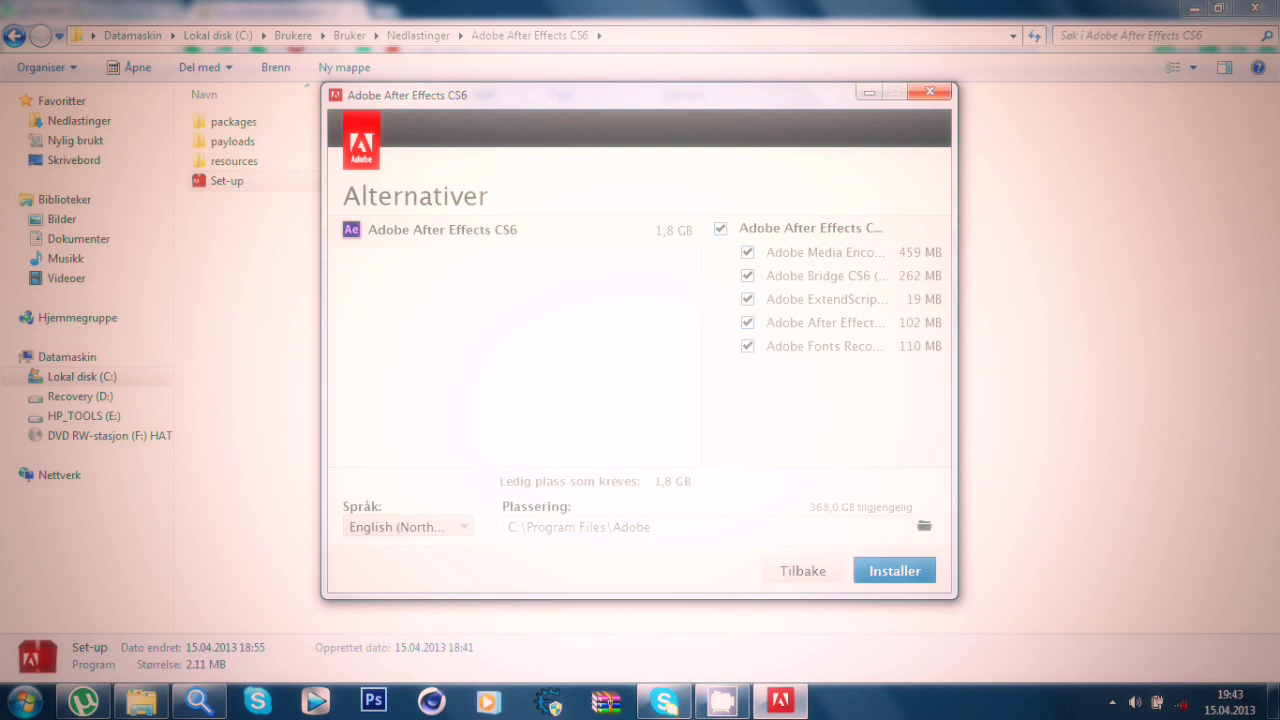
left_click(894, 570)
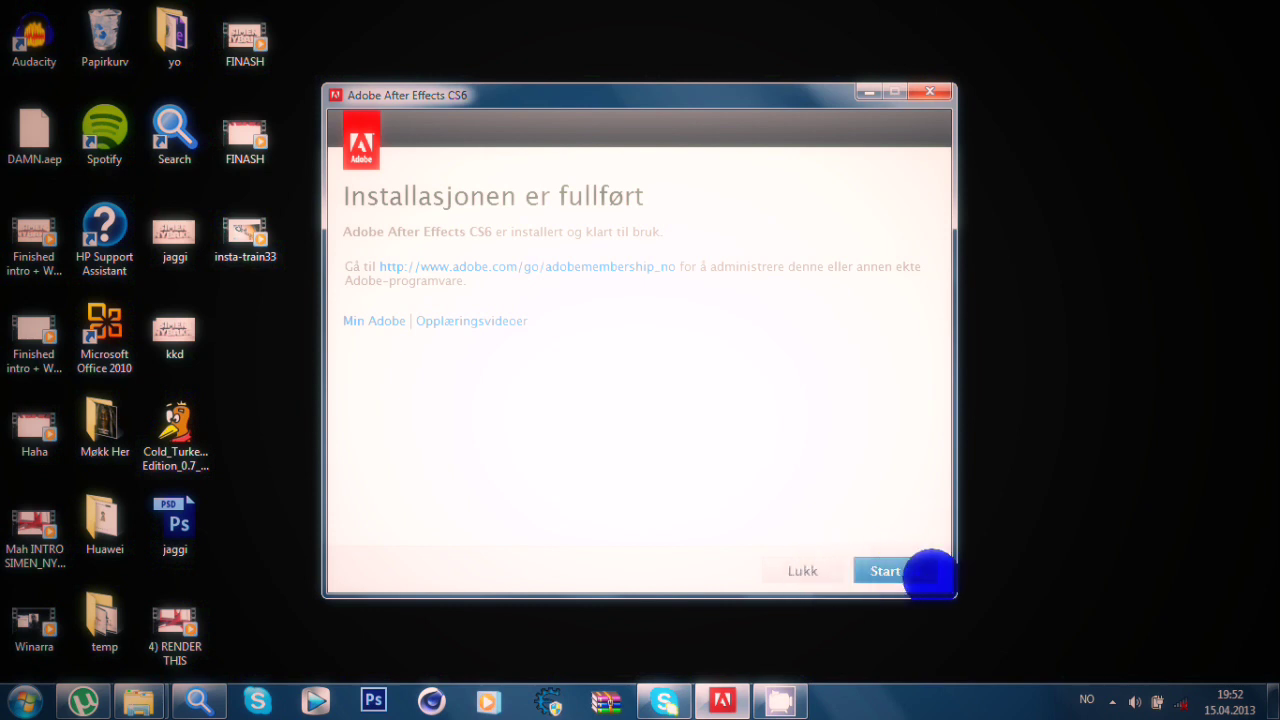
left_click(800, 573)
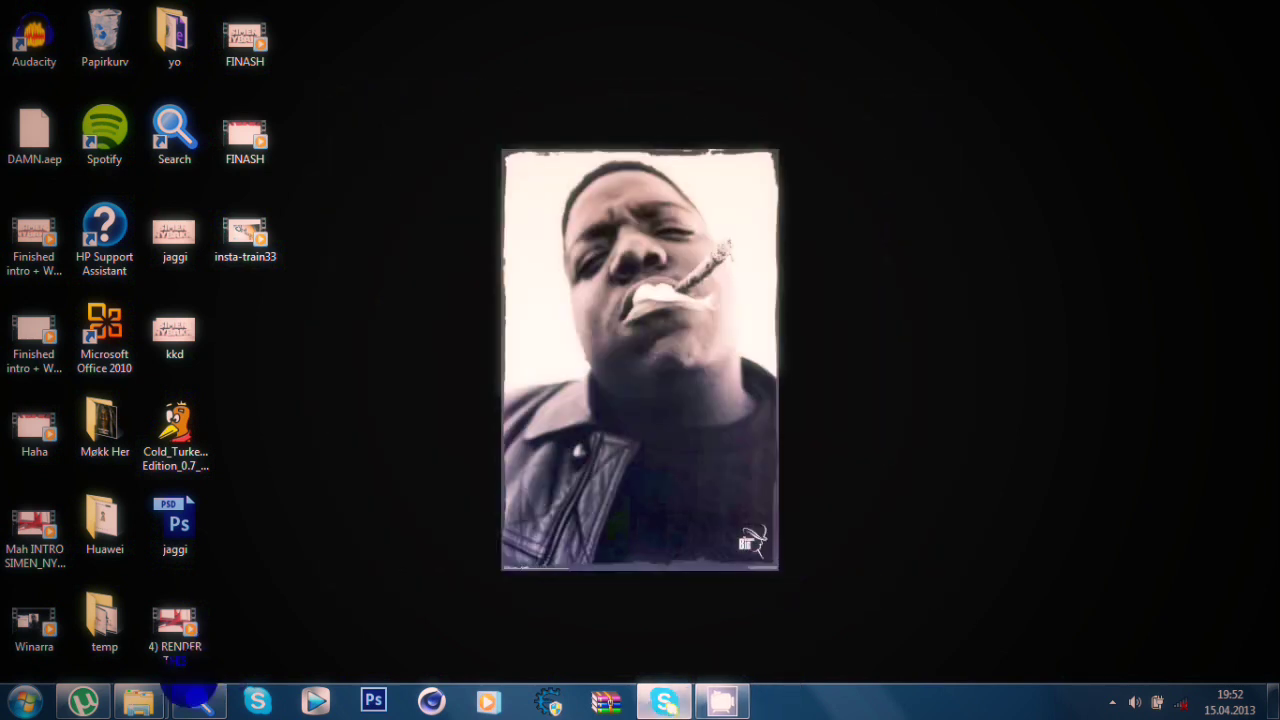
- Return to the file explorer and open the Patch folder inside Nedlastinger
mouse_move(150, 698)
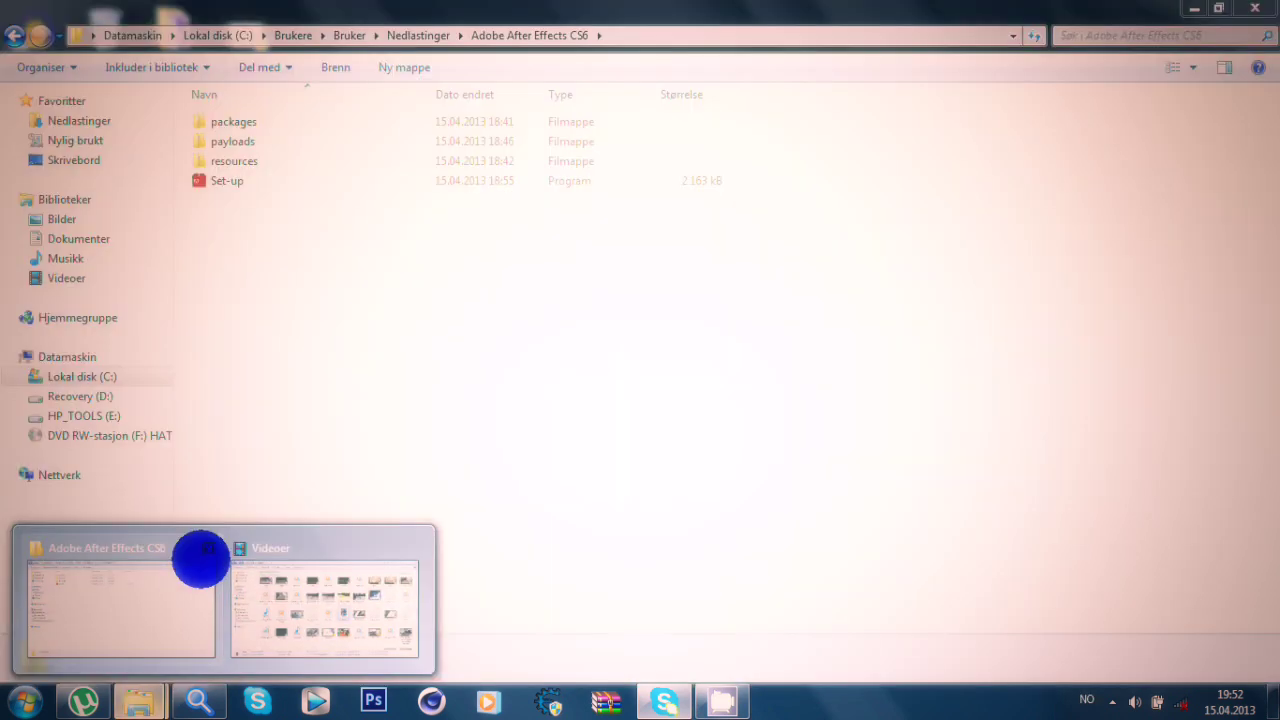
left_click(190, 565)
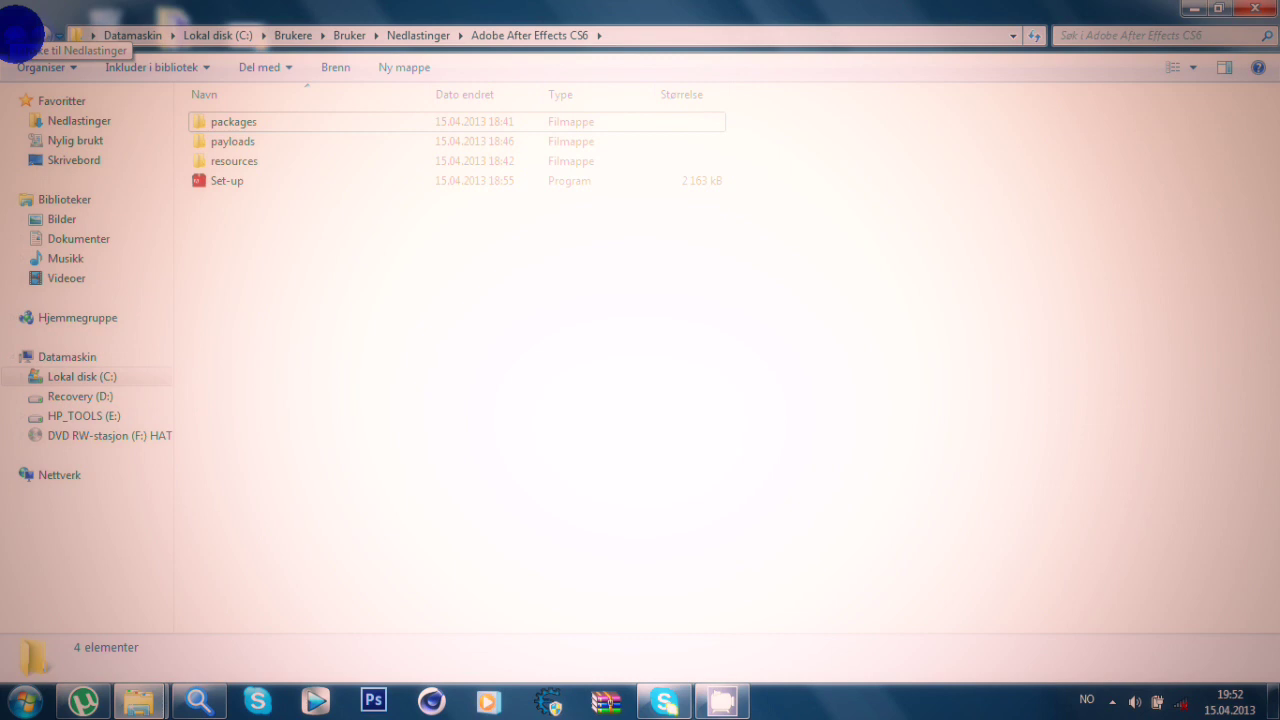
left_click(22, 35)
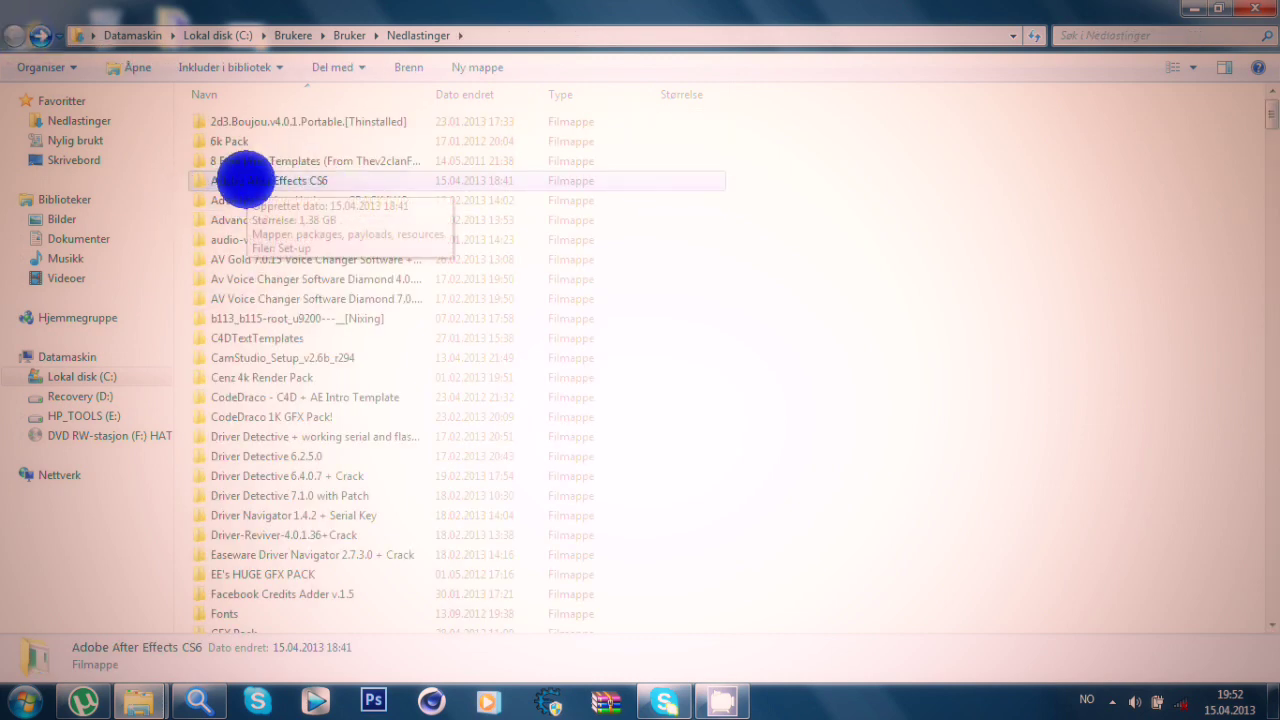
double_click(243, 180)
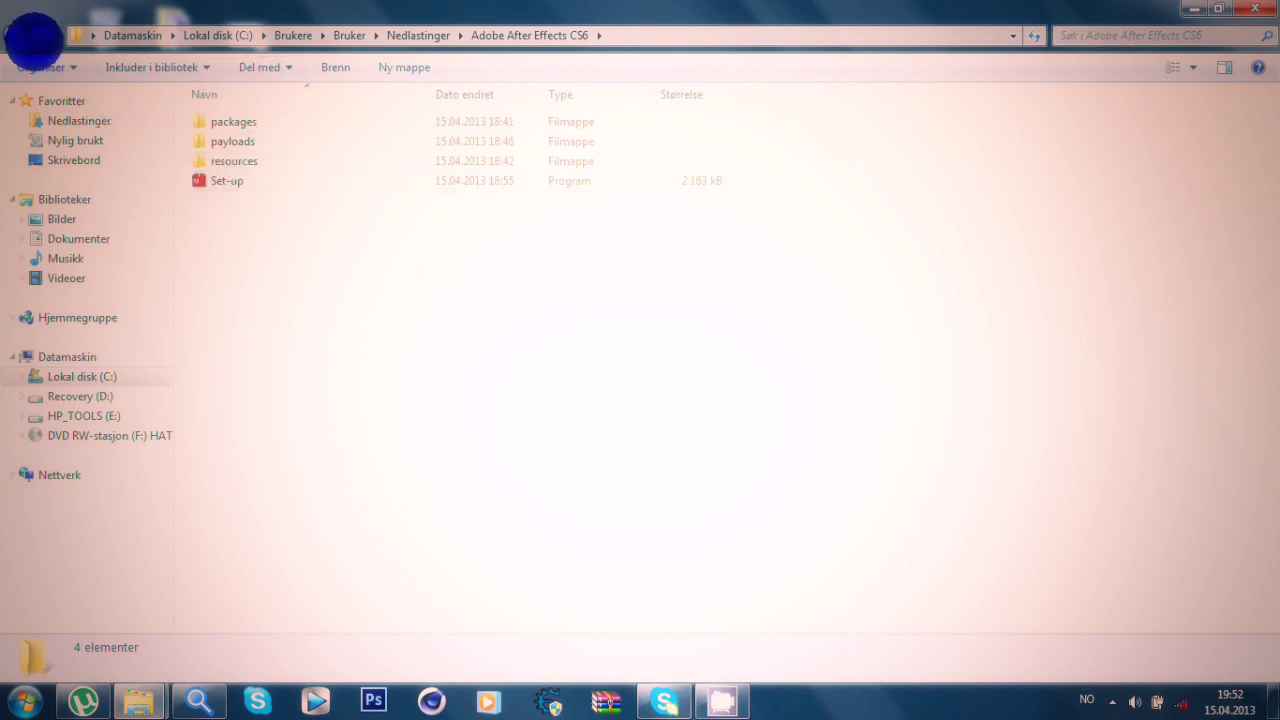
left_click(26, 35)
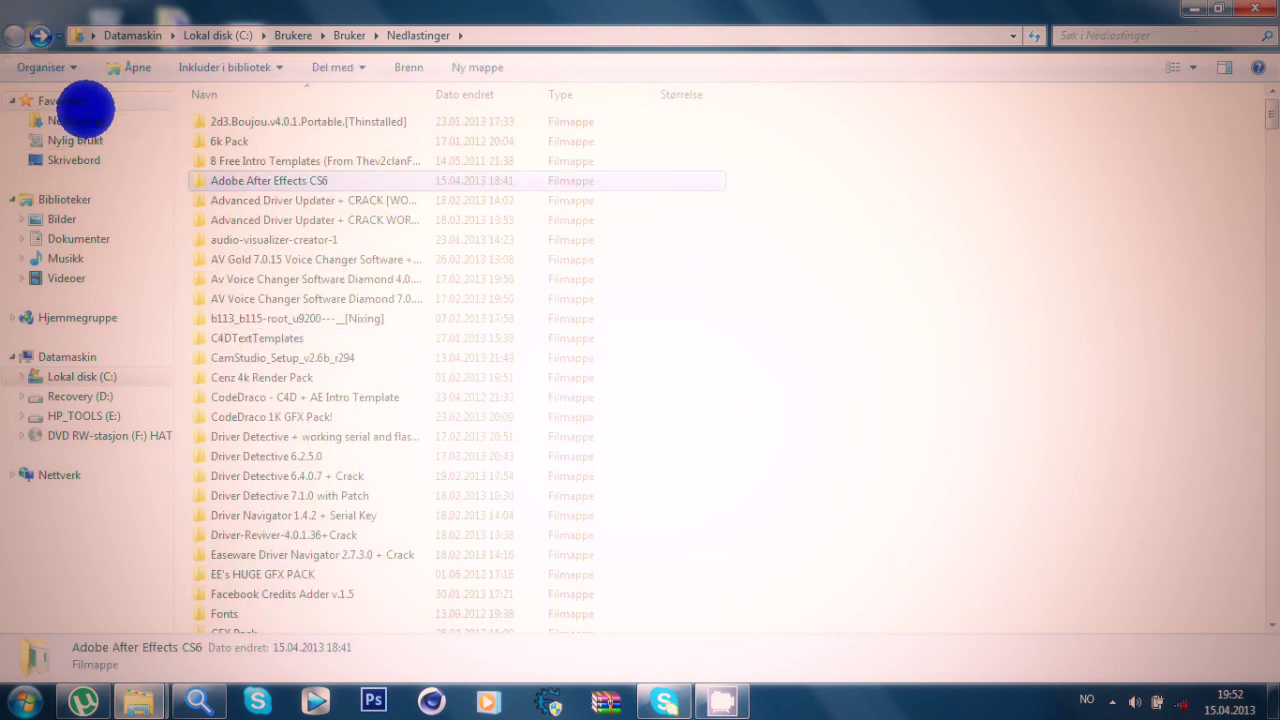
left_click(84, 120)
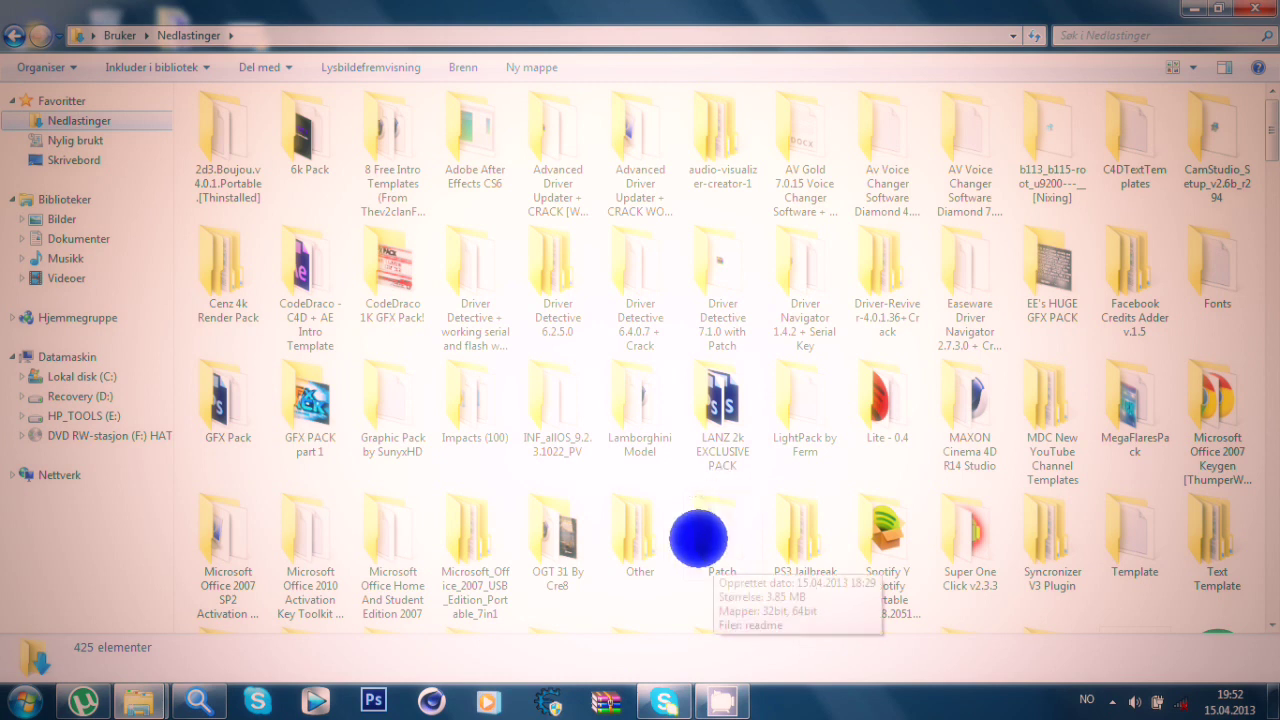
mouse_move(698, 537)
left_mouse_down()
mouse_move(620, 534)
mouse_move(500, 166)
mouse_move(403, 137)
mouse_move(479, 155)
mouse_move(711, 529)
left_mouse_up()
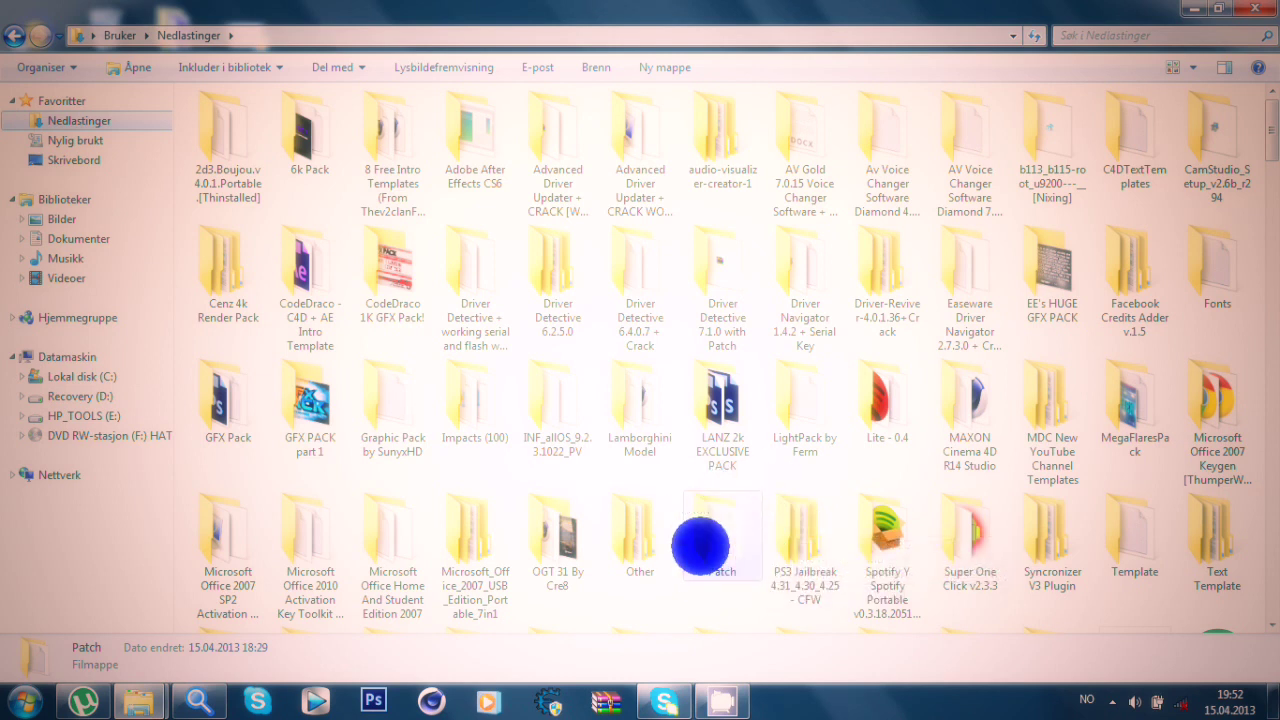
double_click(727, 502)
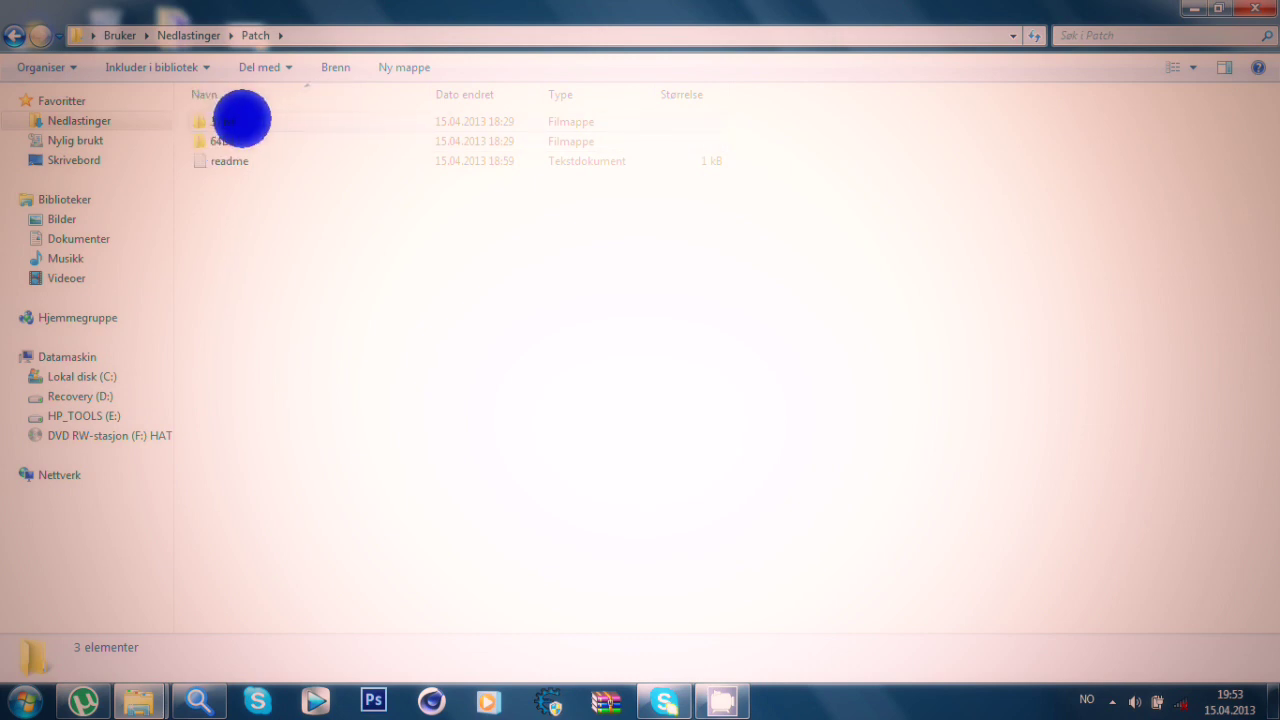
- Open the 64bit folder, select amtlib.dll and minimize the window
mouse_move(226, 147)
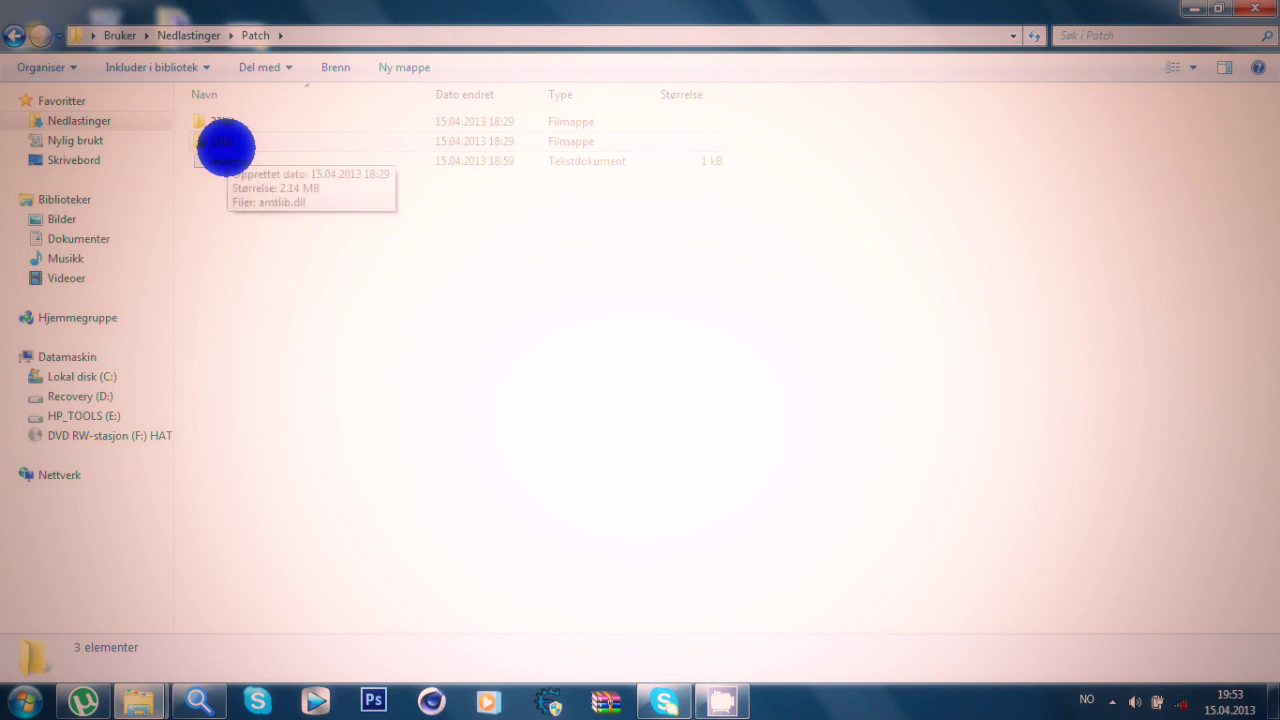
left_click(226, 146)
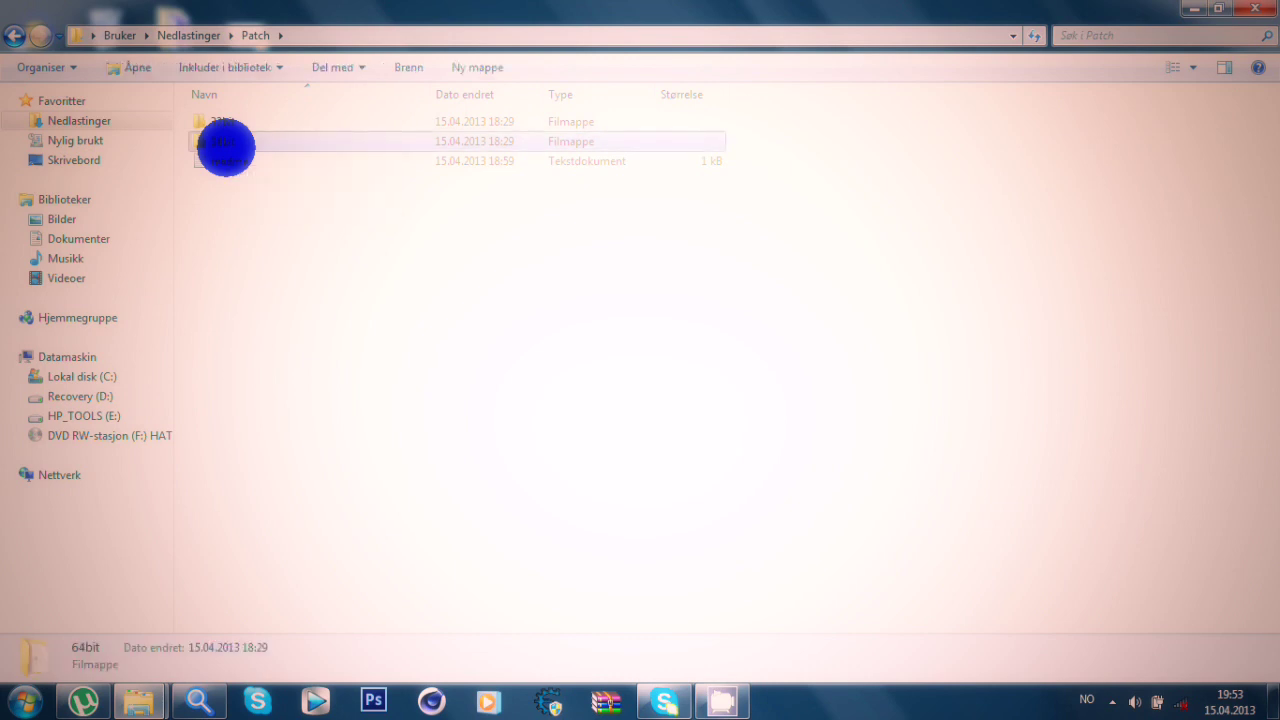
double_click(224, 141)
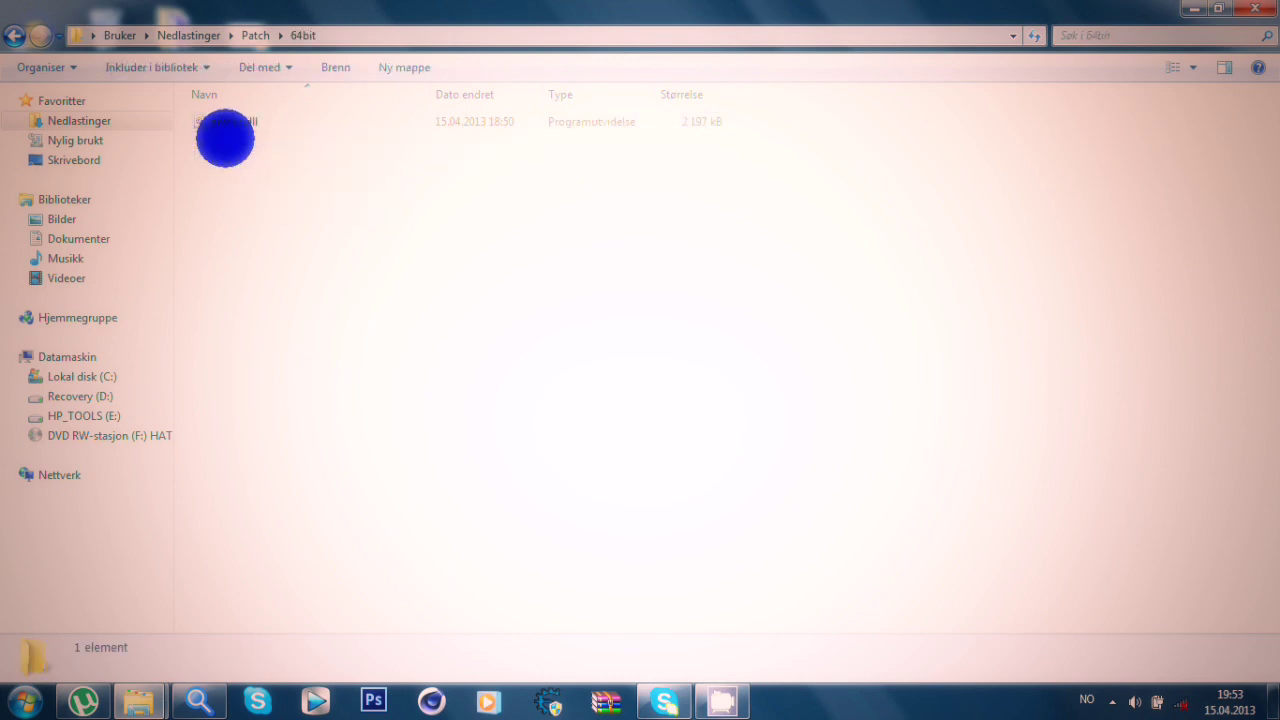
left_click(224, 121)
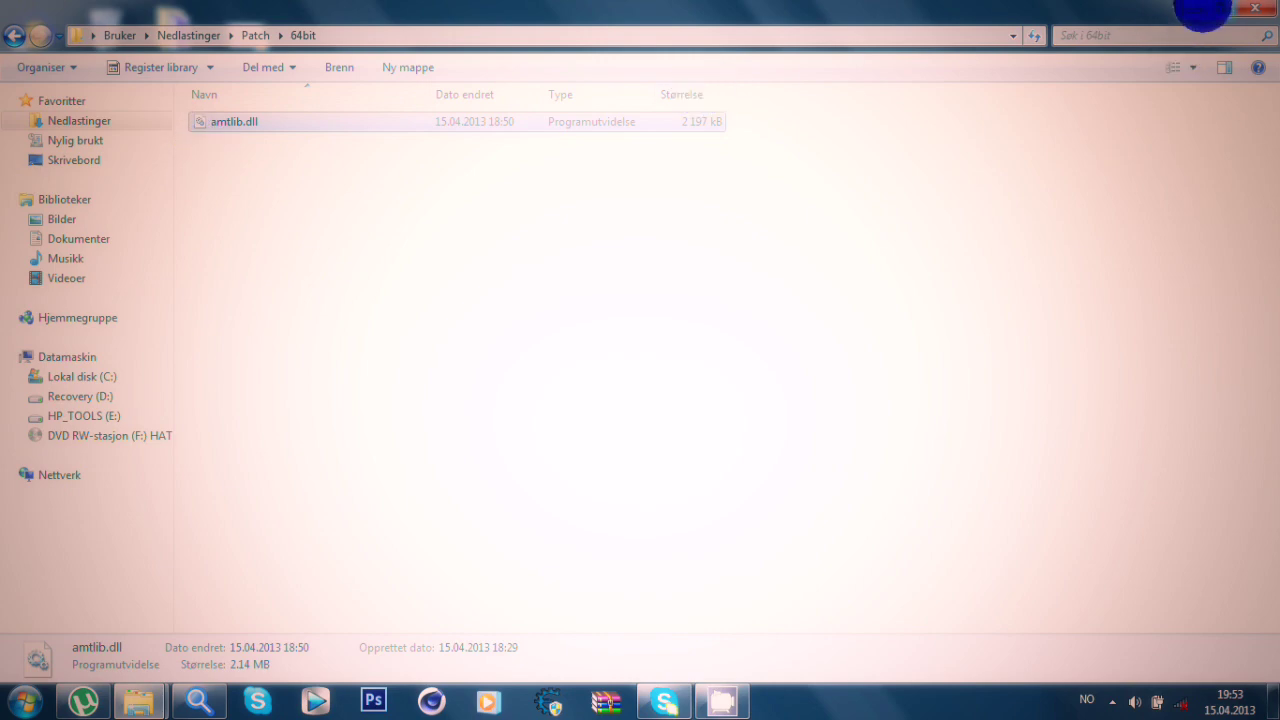
left_click(1203, 12)
- Browse to C:\Program Files\Adobe\Adobe After Effects CS6\Support Files in a new explorer window, and minimize it
left_click(24, 702)
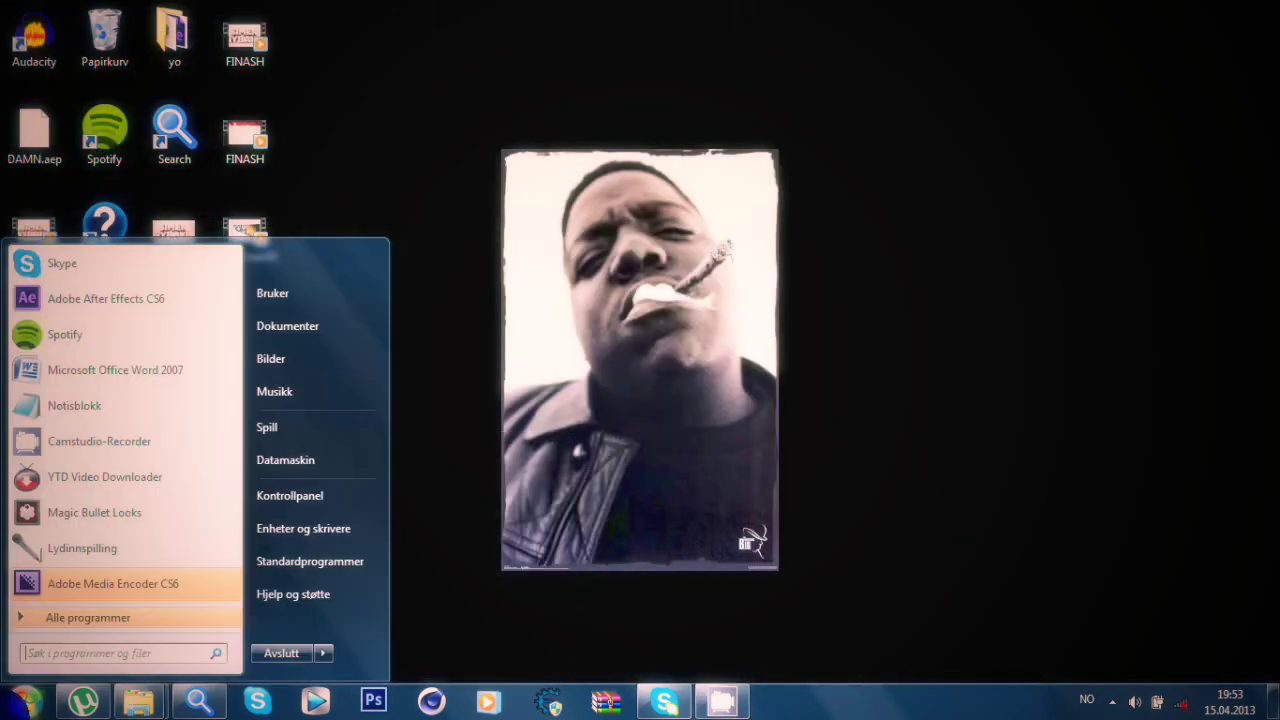
left_click(283, 470)
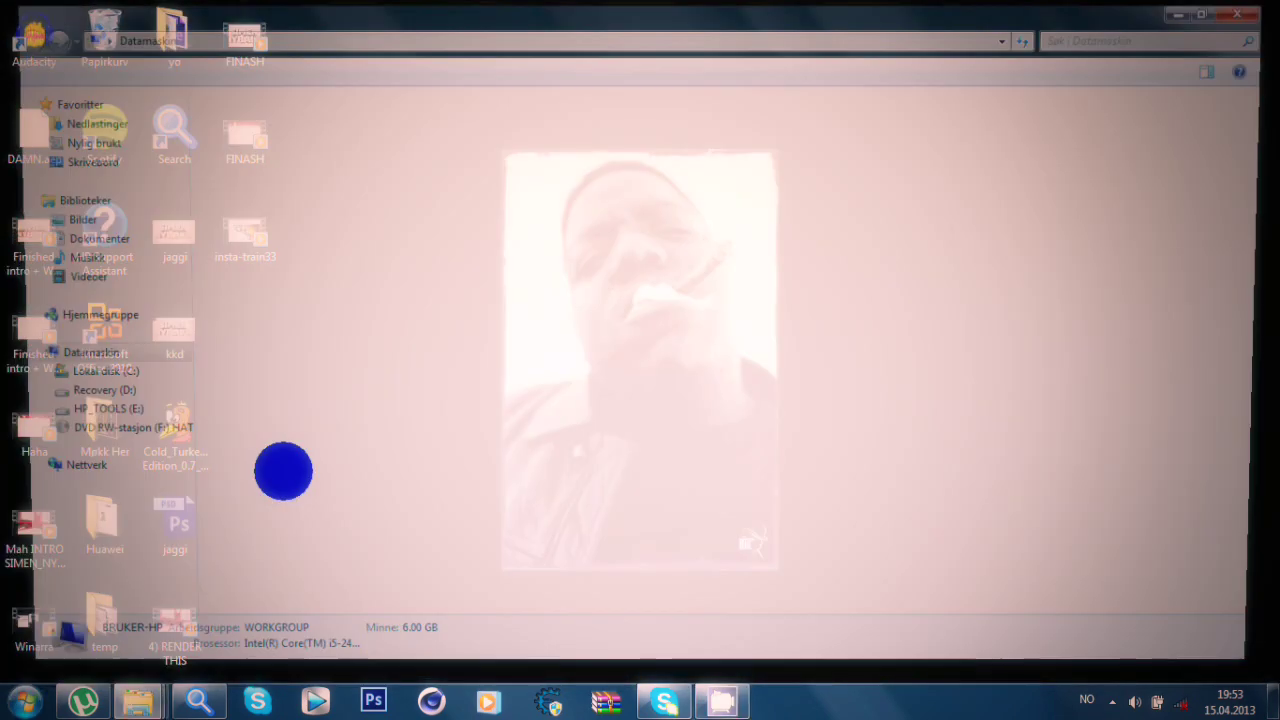
left_click(80, 376)
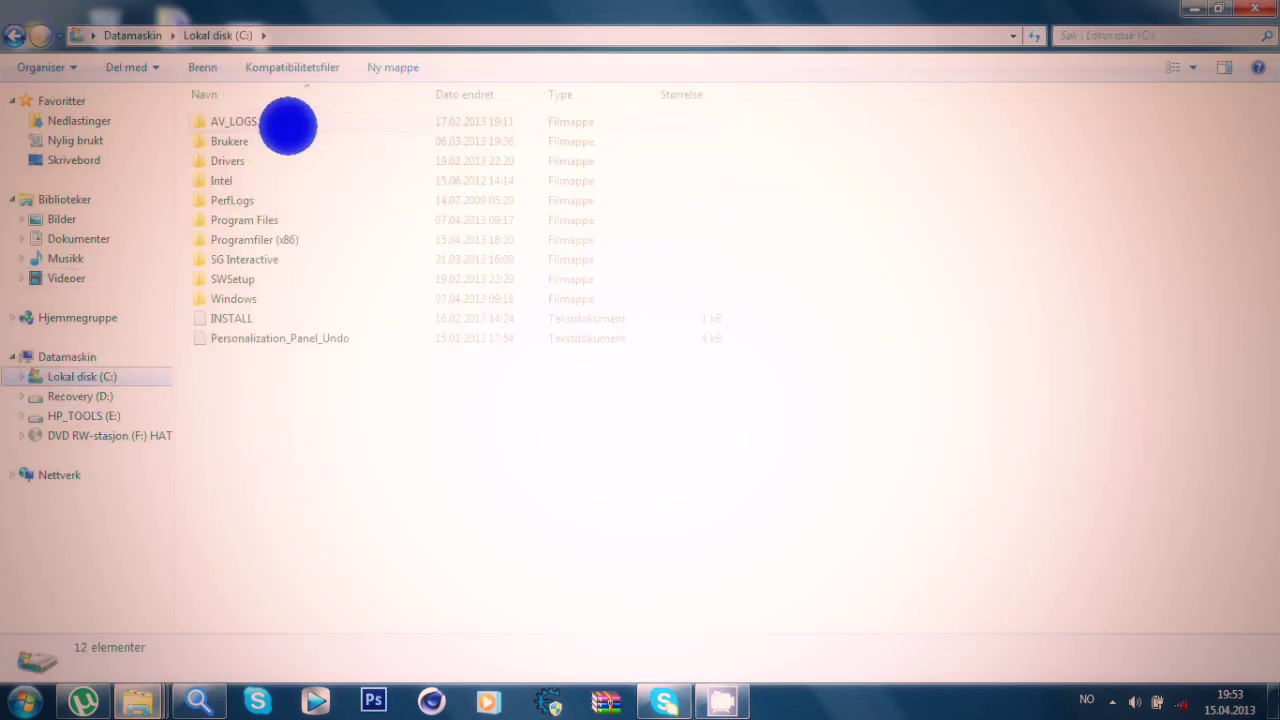
double_click(244, 219)
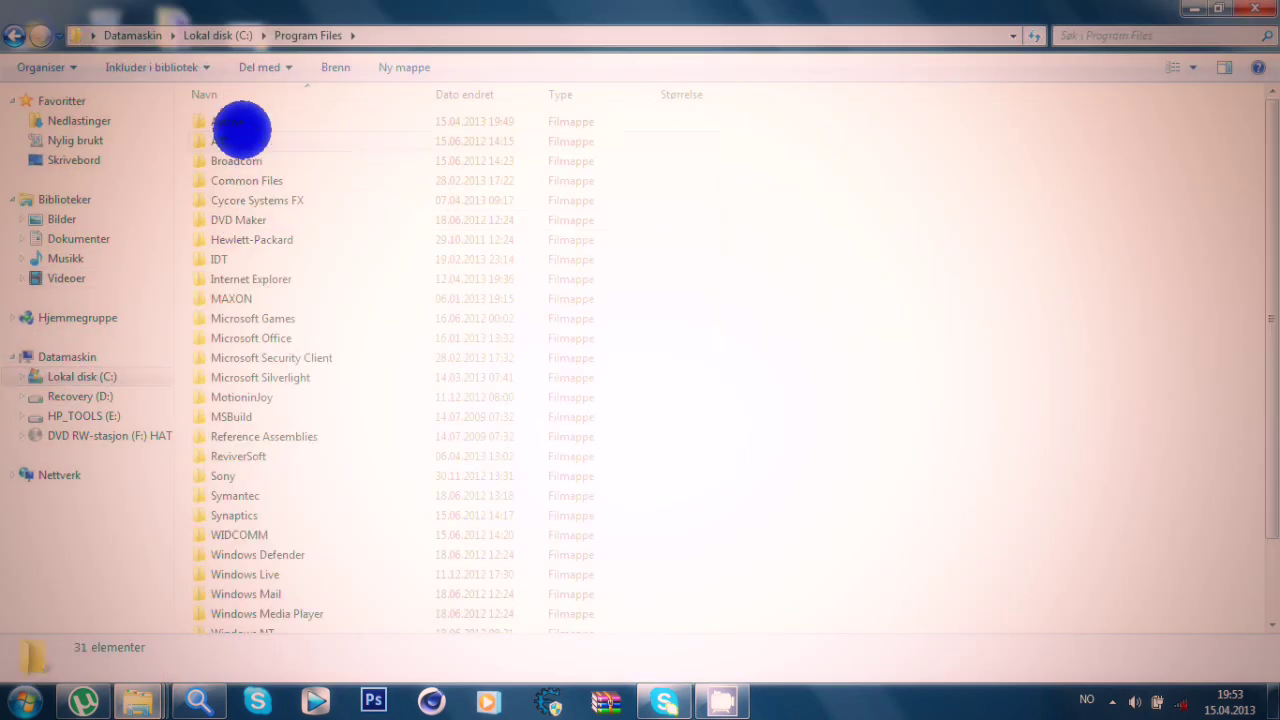
double_click(236, 118)
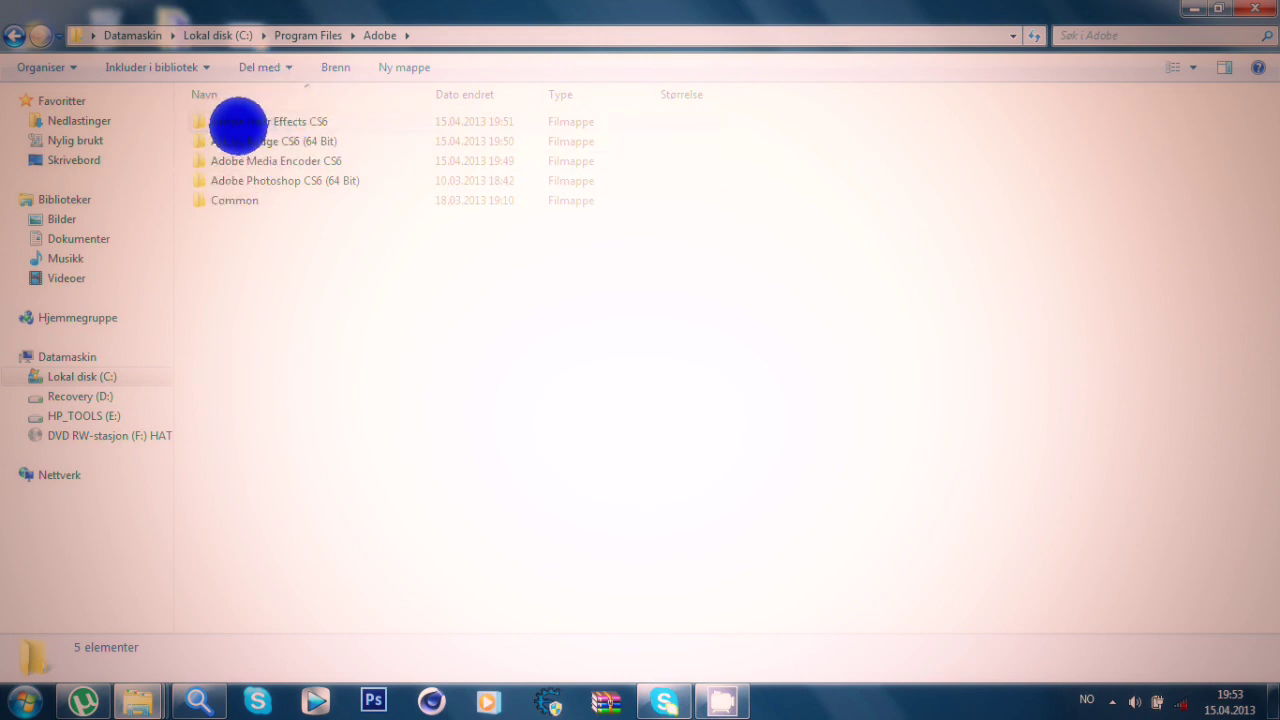
double_click(238, 122)
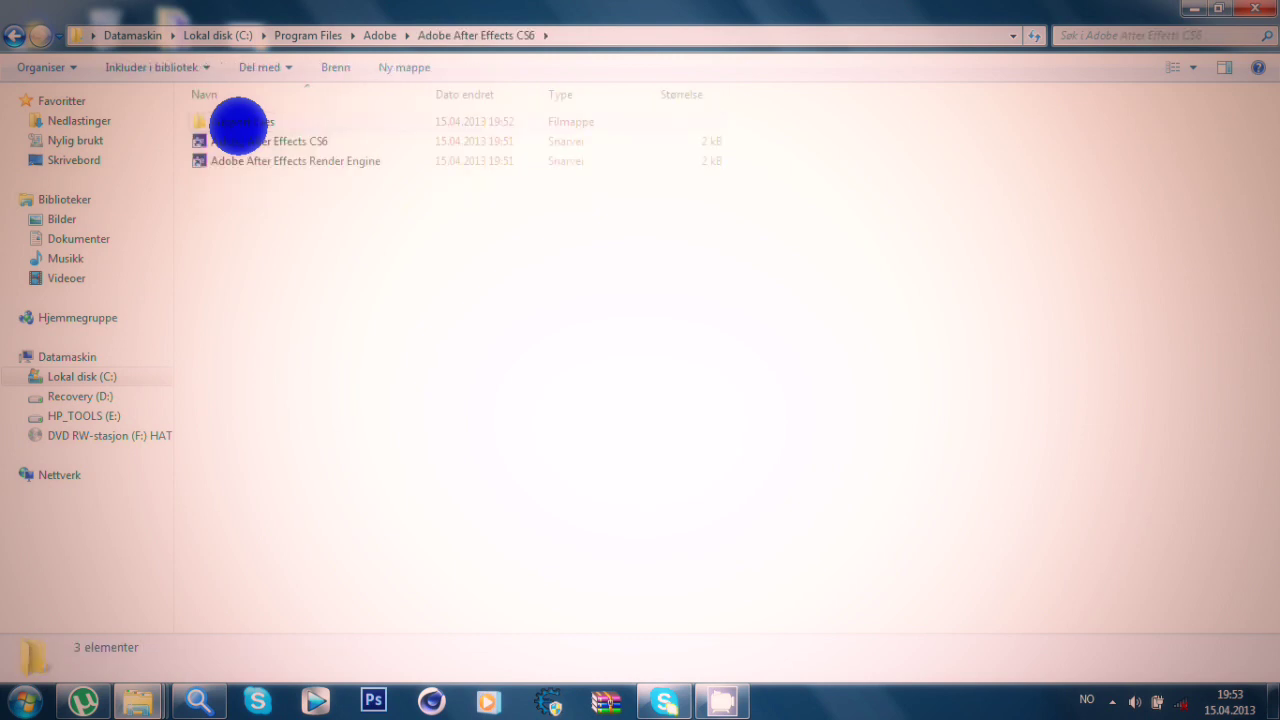
double_click(238, 122)
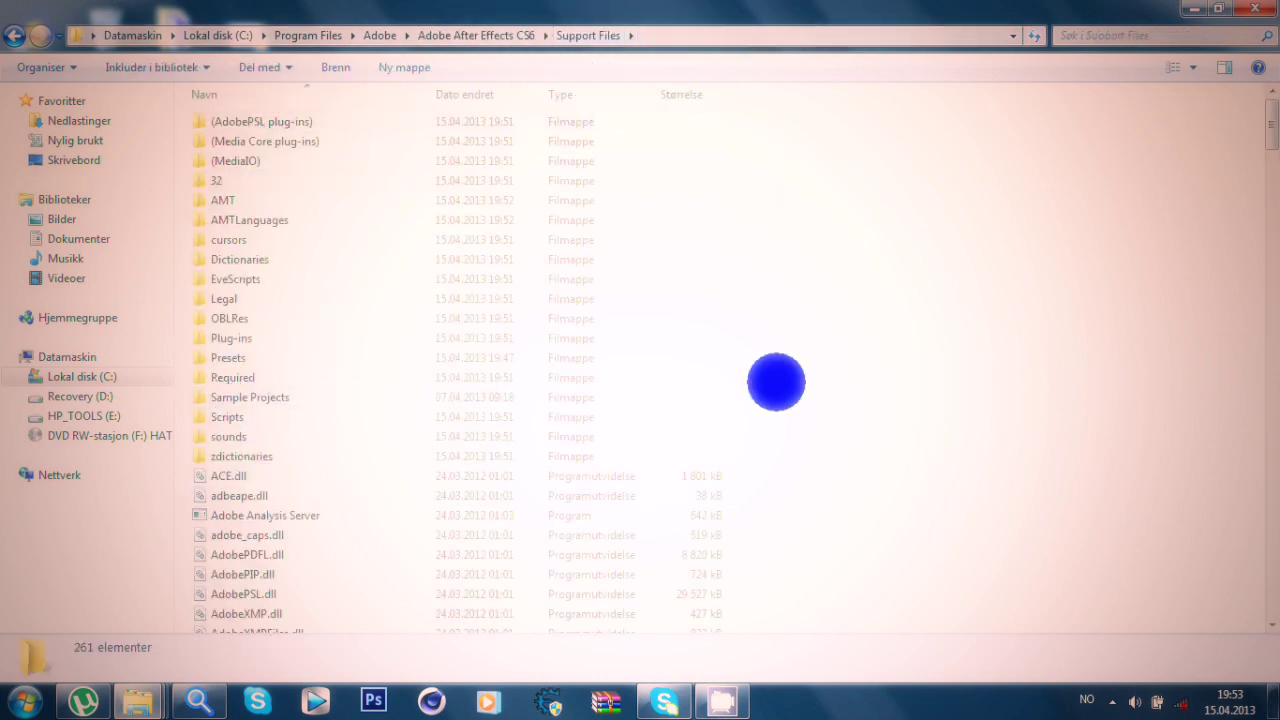
left_click(1193, 8)
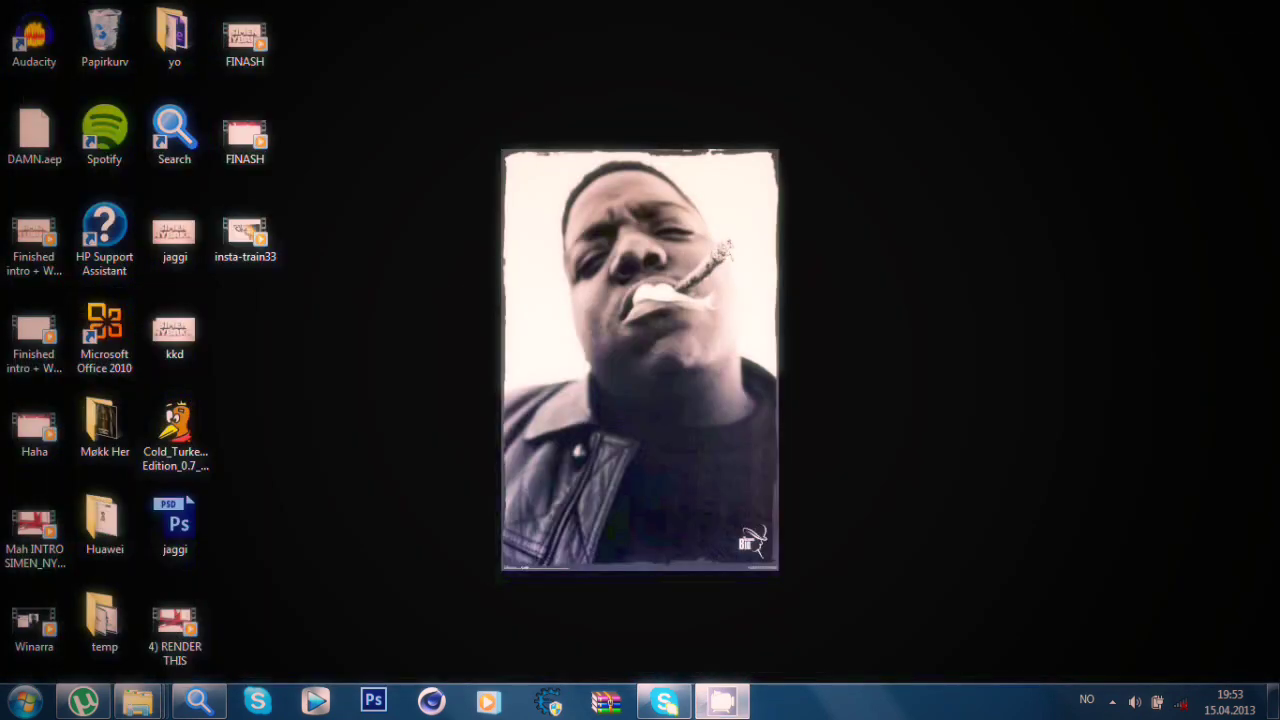
- Move amtlib.dll from the 64bit folder into the After Effects CS6 Support Files folder, replacing the existing file with administrator permission
mouse_move(147, 700)
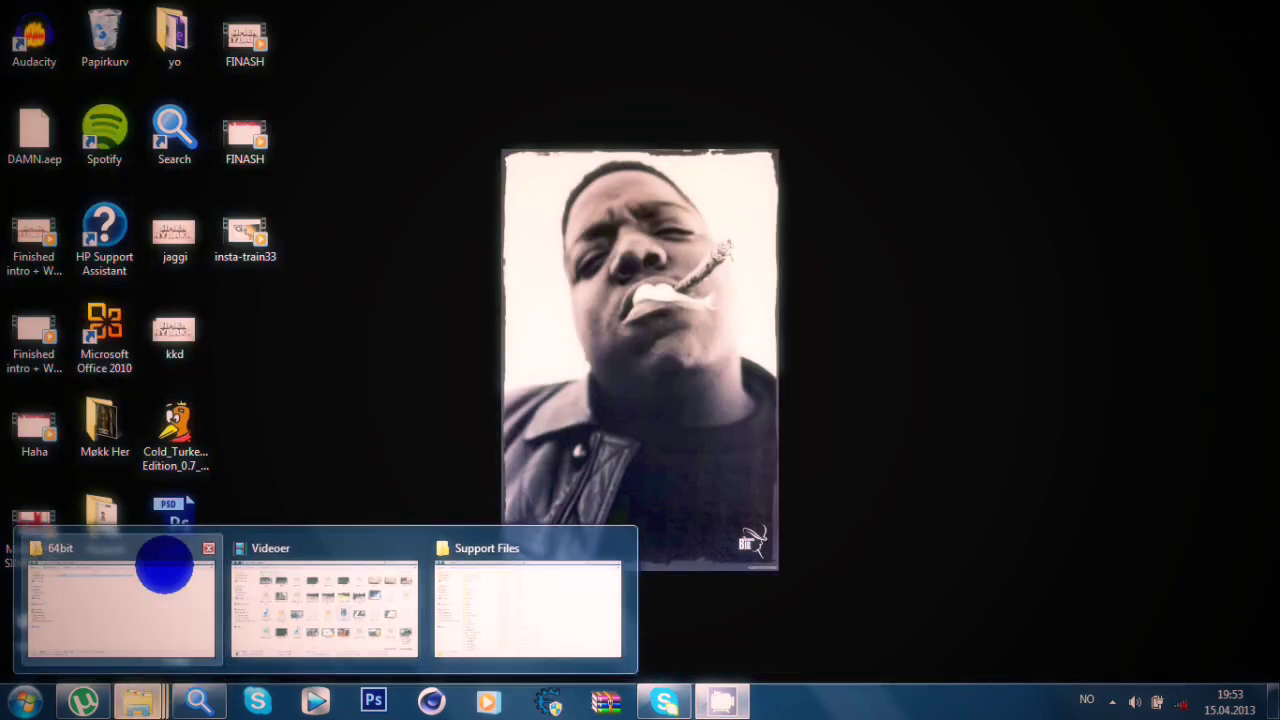
left_click(151, 570)
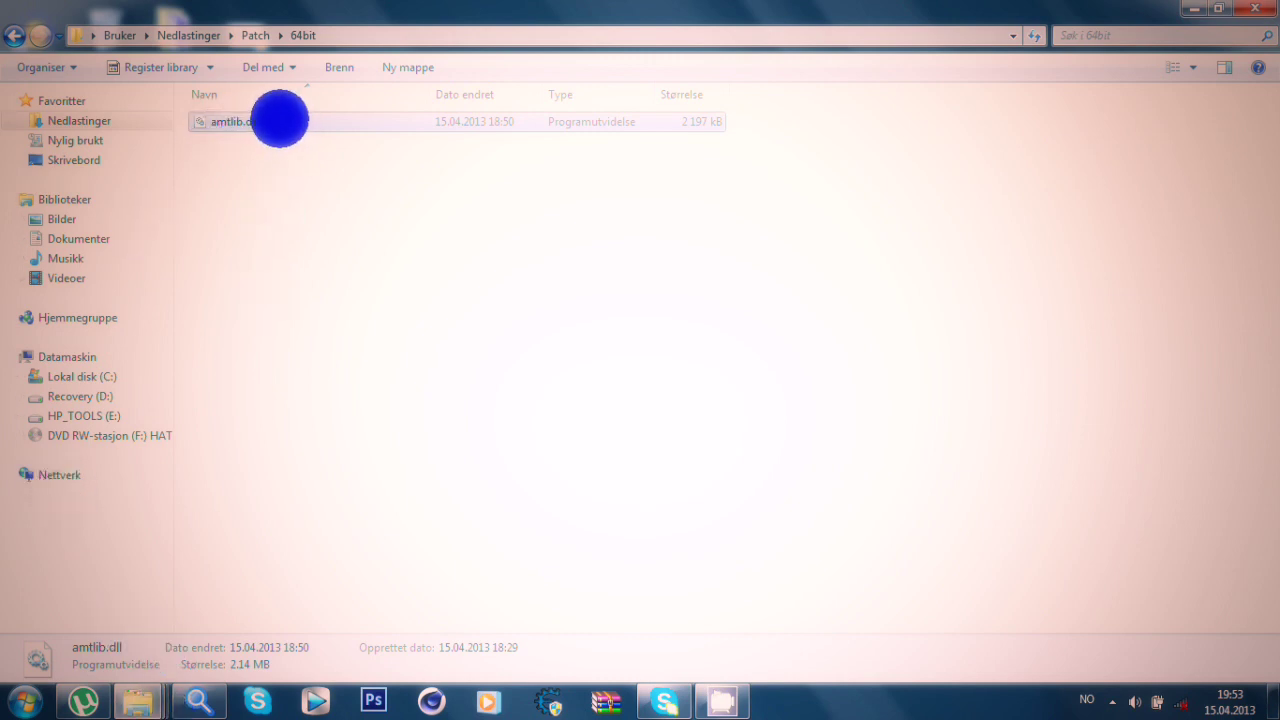
left_click_drag(277, 117, 906, 257)
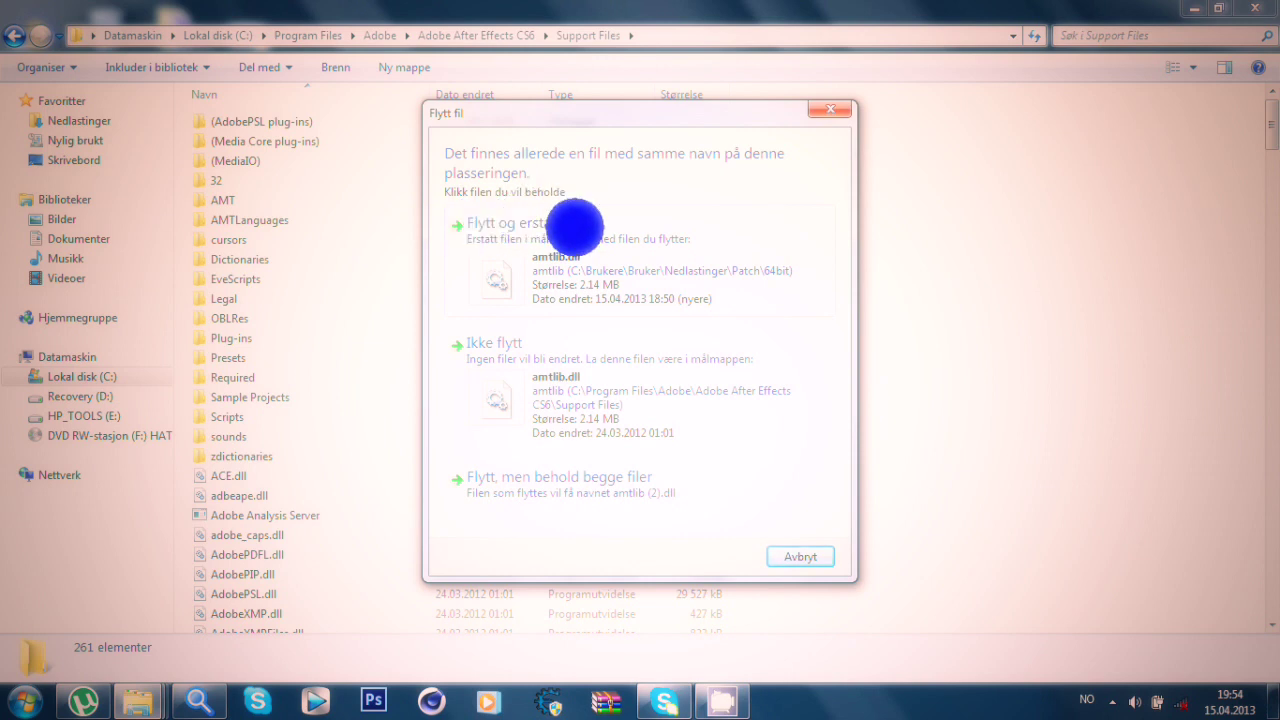
left_click(575, 227)
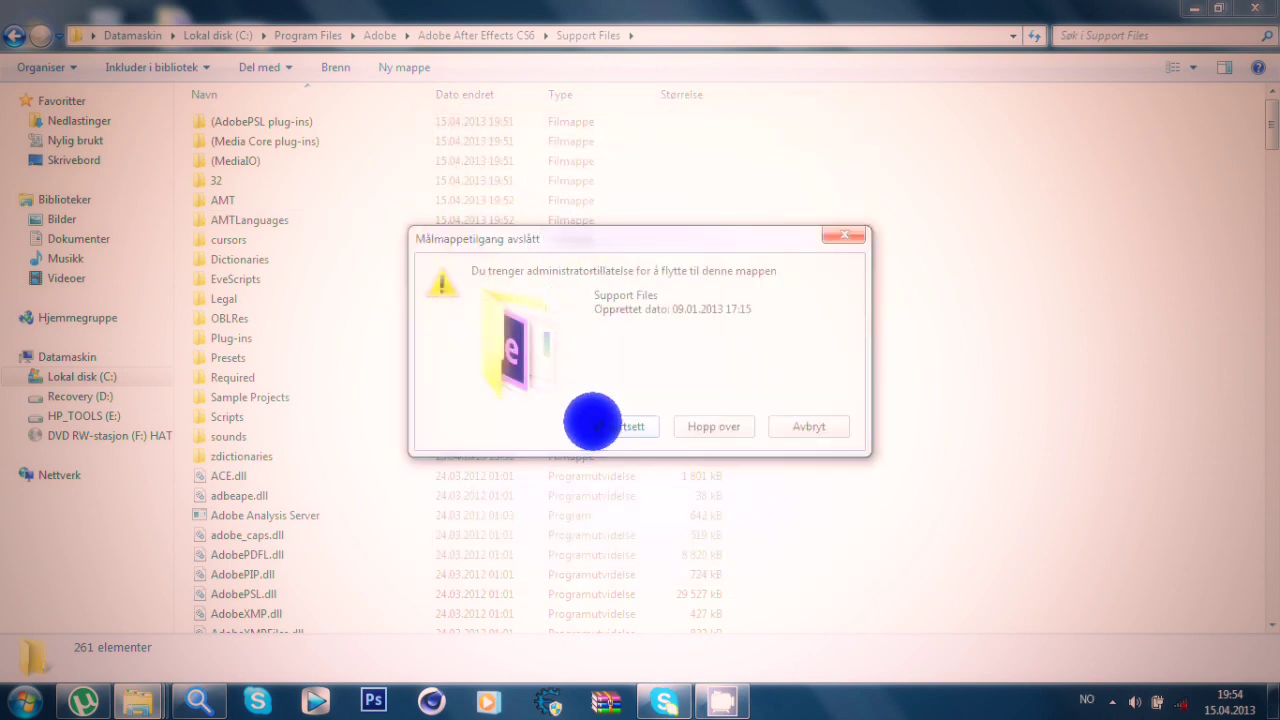
left_click(593, 424)
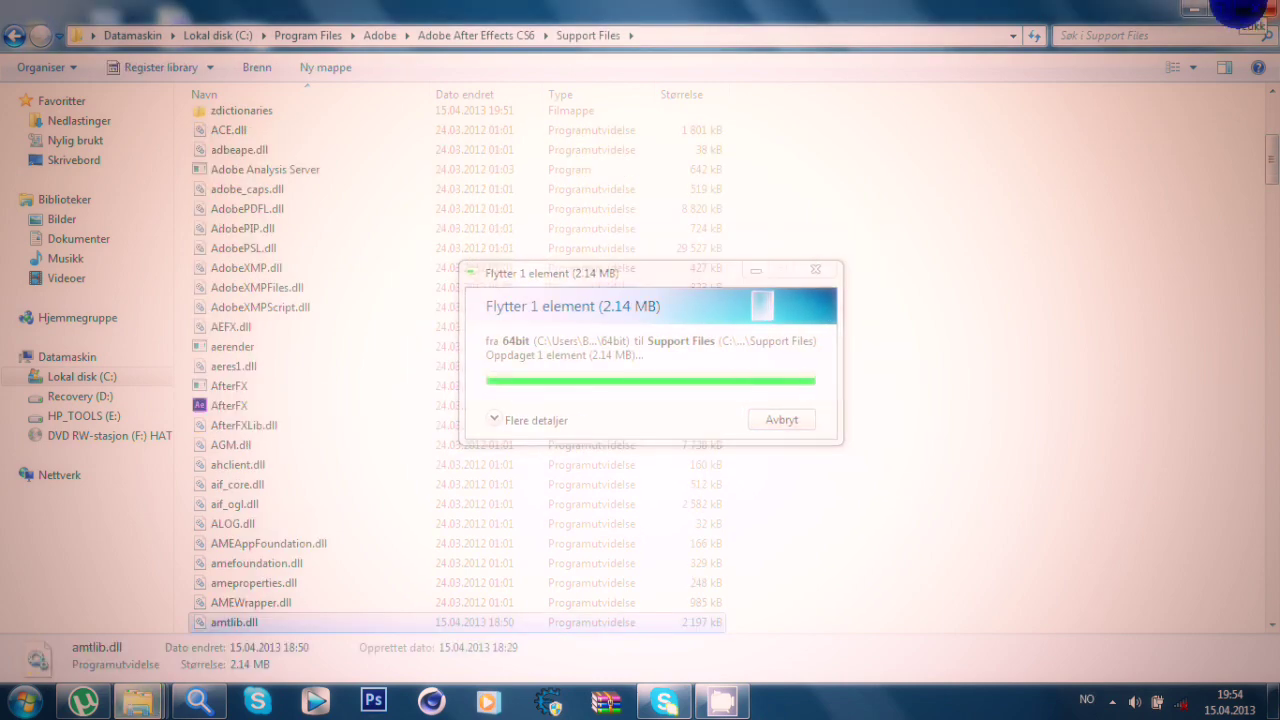
- Close the Support Files and 64bit explorer windows and launch Adobe After Effects CS6
left_click(1255, 9)
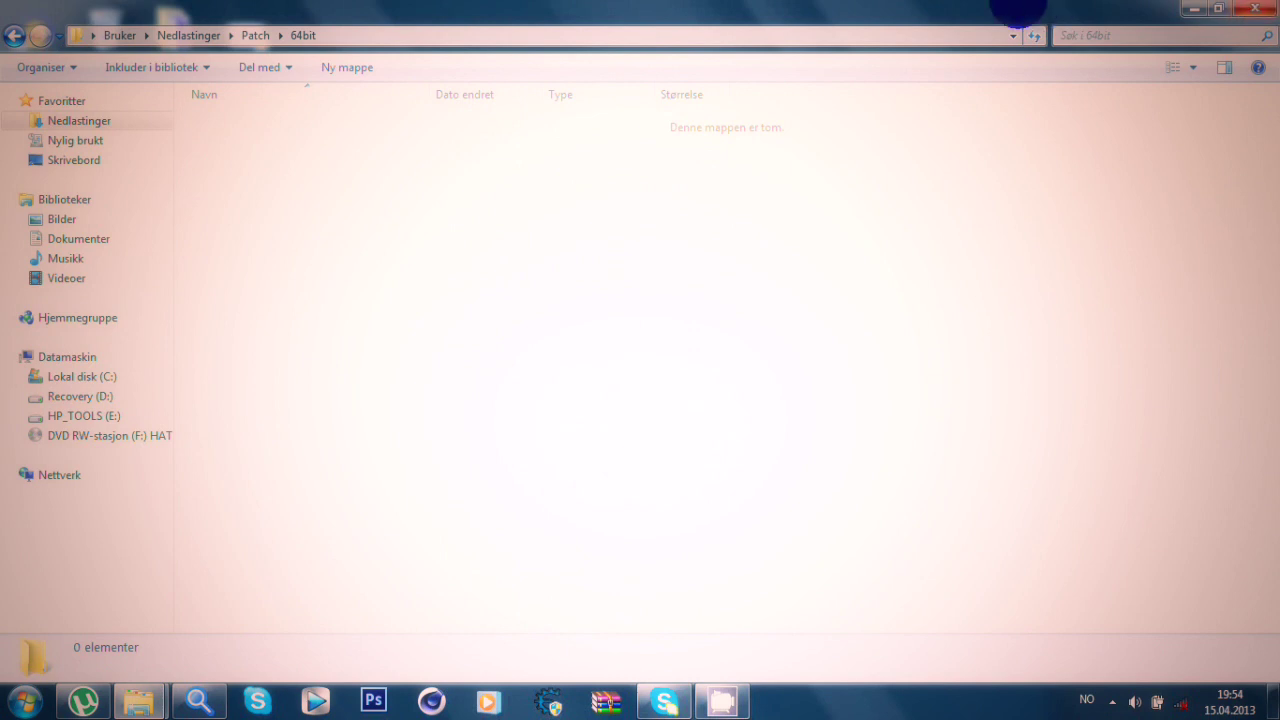
left_click(1255, 9)
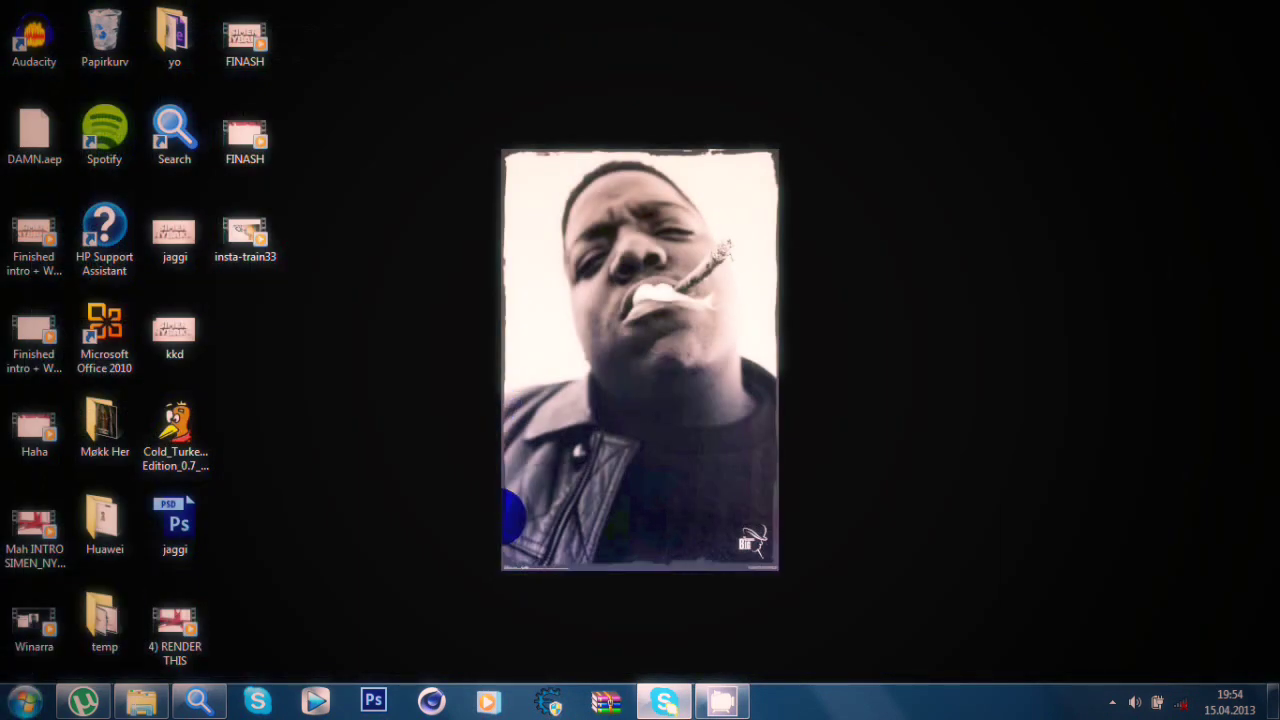
left_click(24, 702)
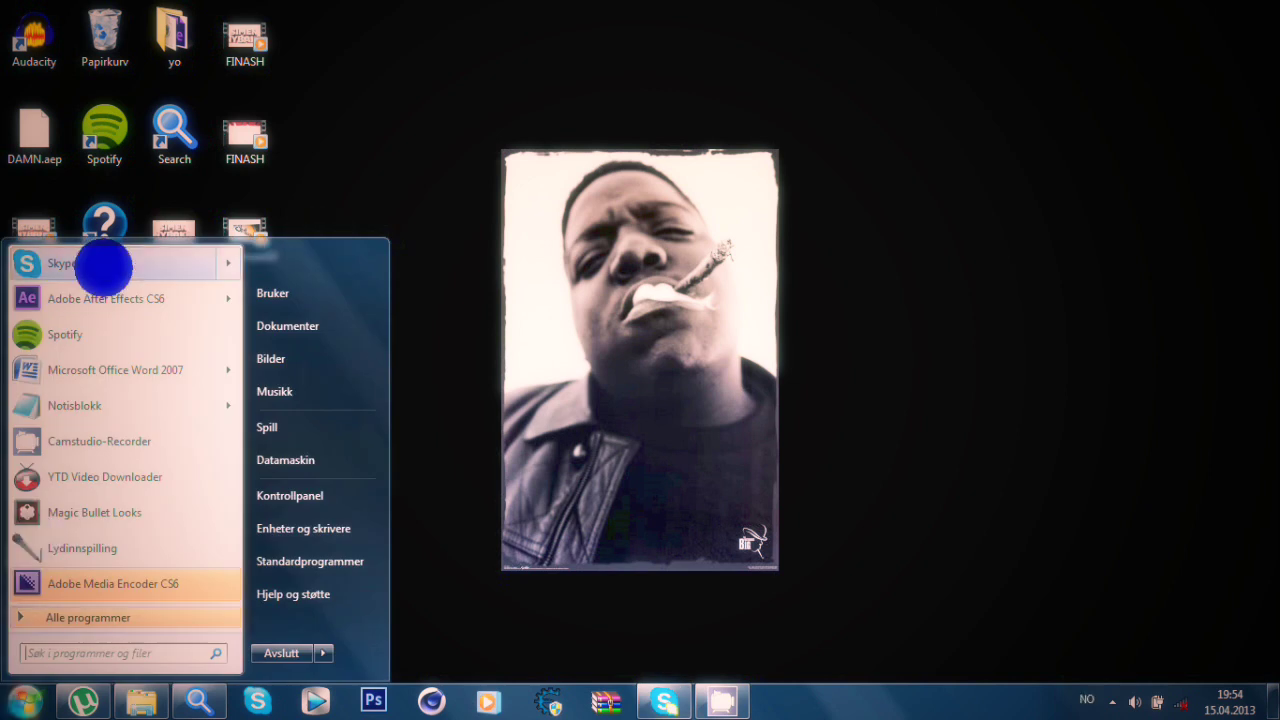
left_click(107, 298)
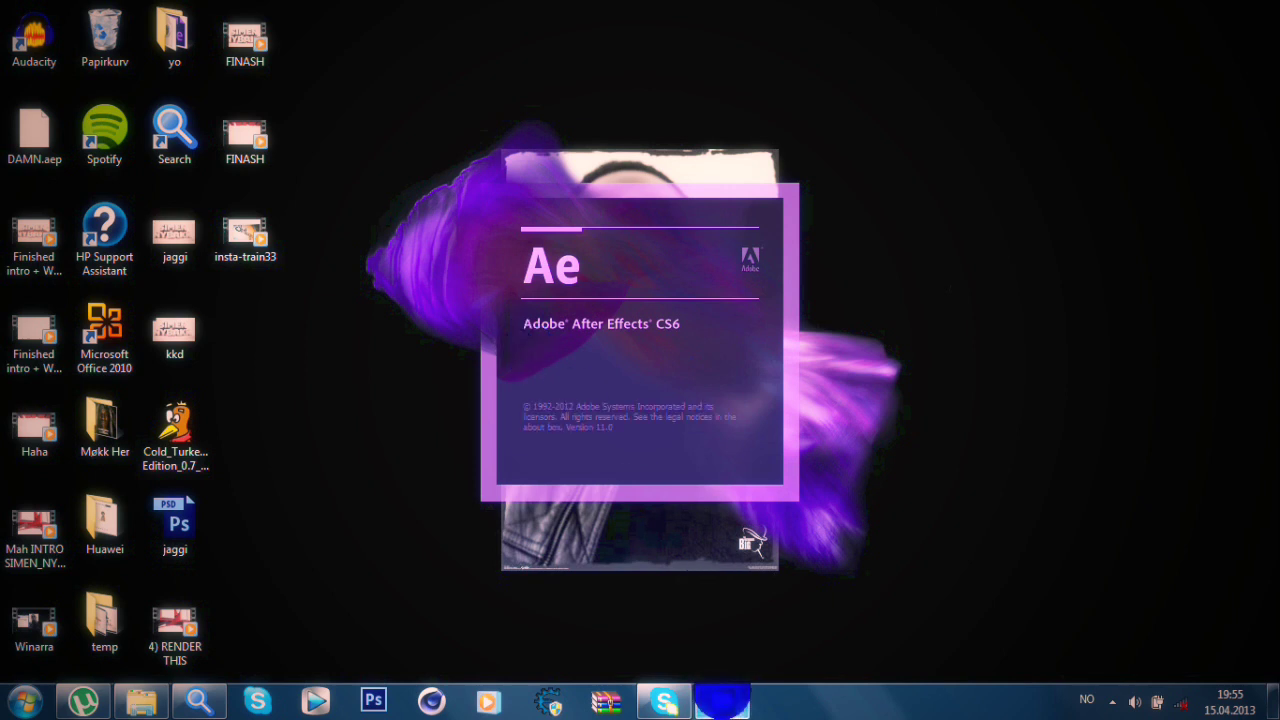
mouse_move(722, 697)
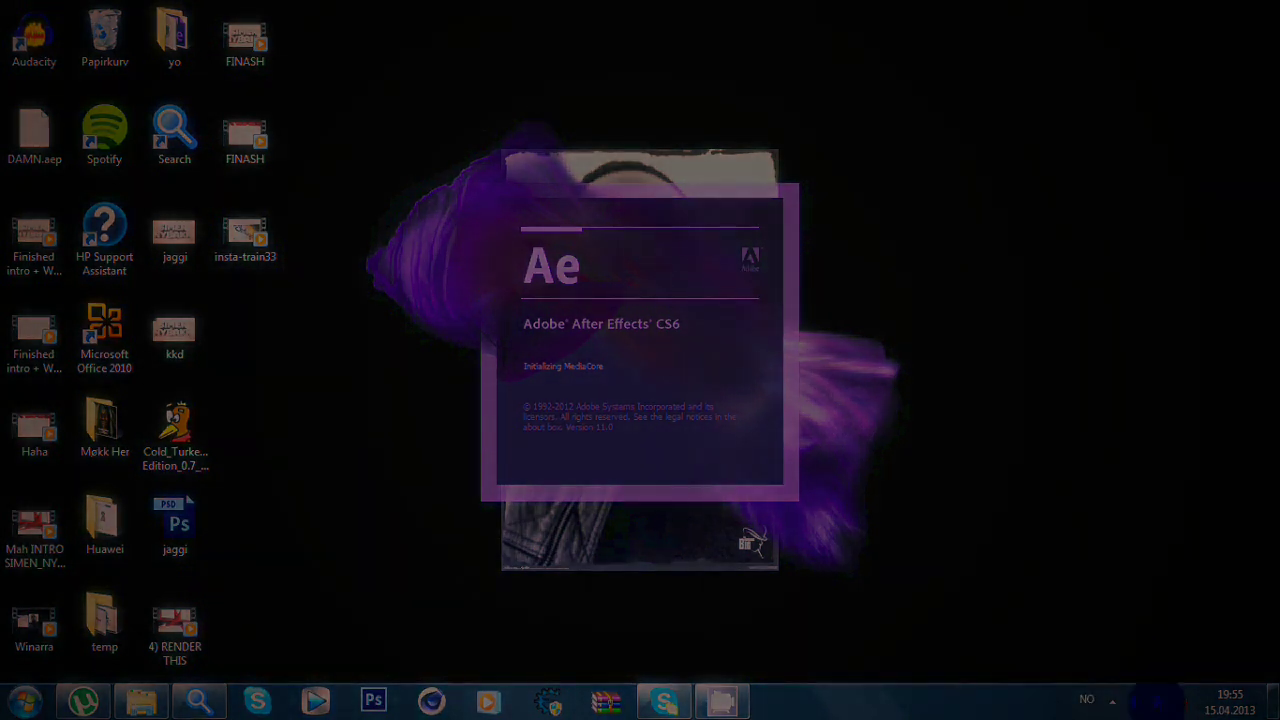
left_click(1112, 701)
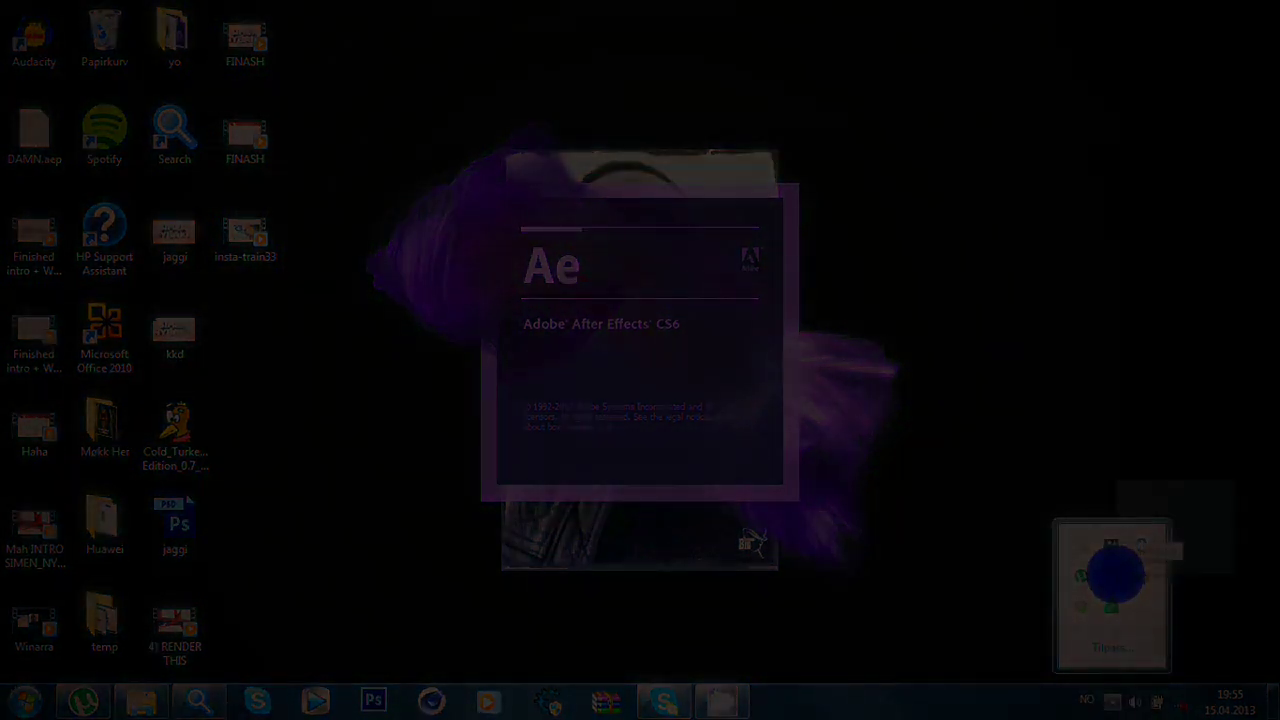